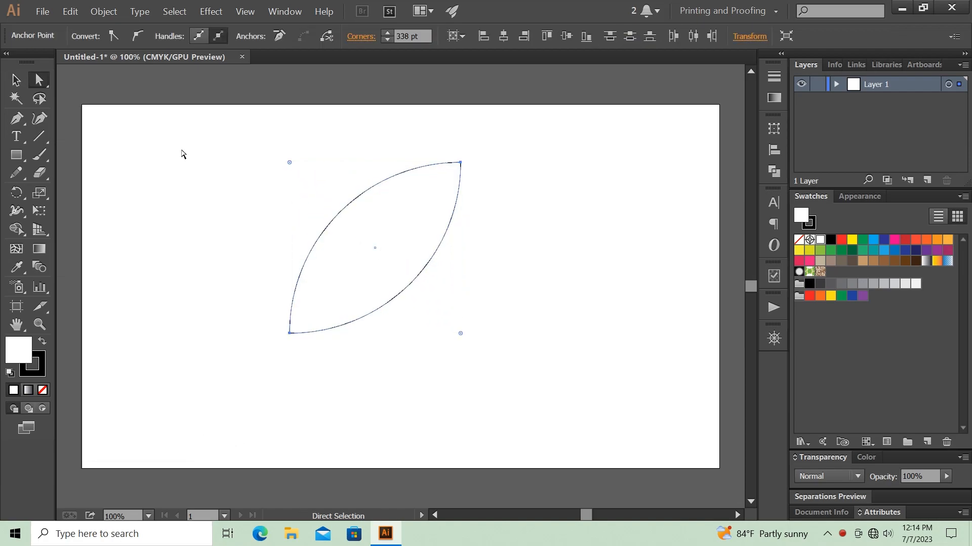
Expand the leaf shape's fill and stroke, and rotate it so it stands upright.
{"action": "left_click", "coordinate": [15, 79]}
{"action": "left_click", "coordinate": [103, 11]}
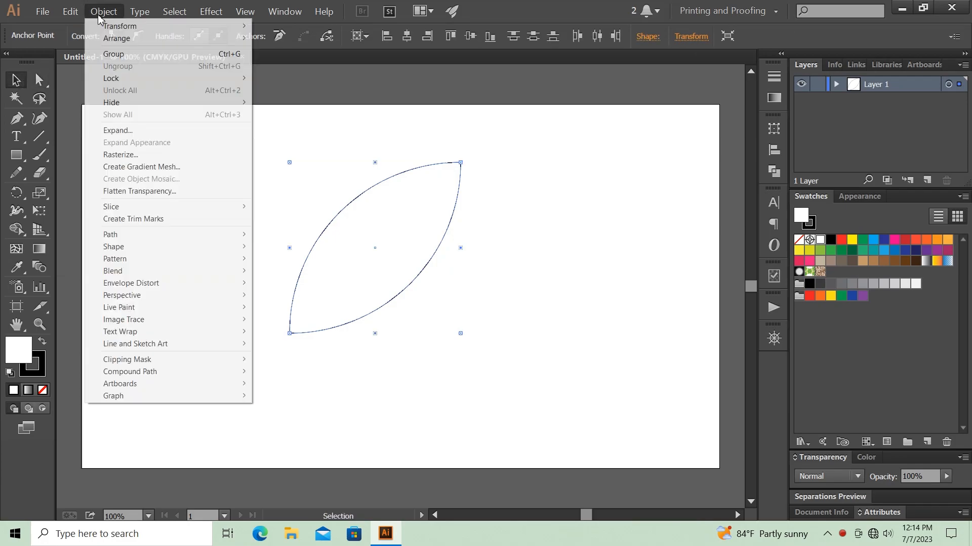
{"action": "left_click", "coordinate": [130, 132]}
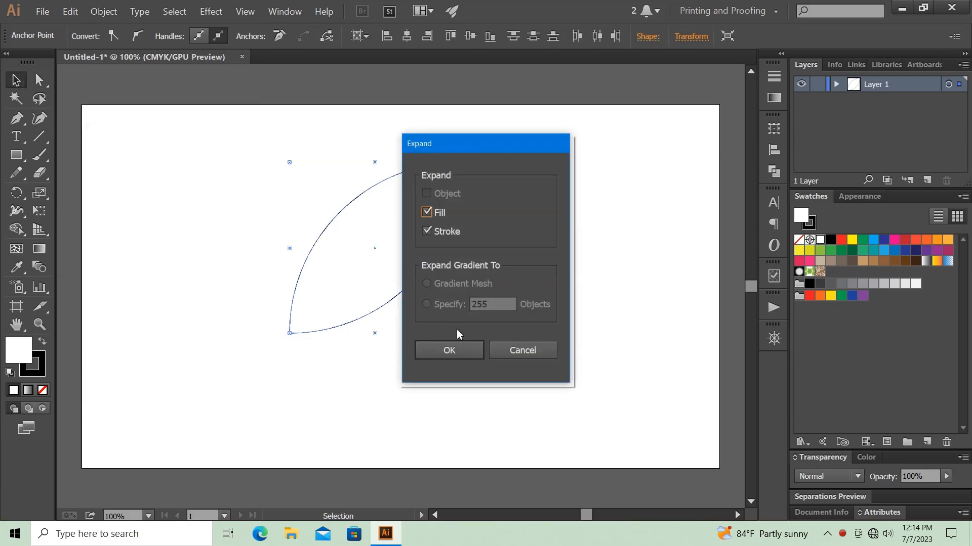
{"action": "left_click", "coordinate": [449, 347]}
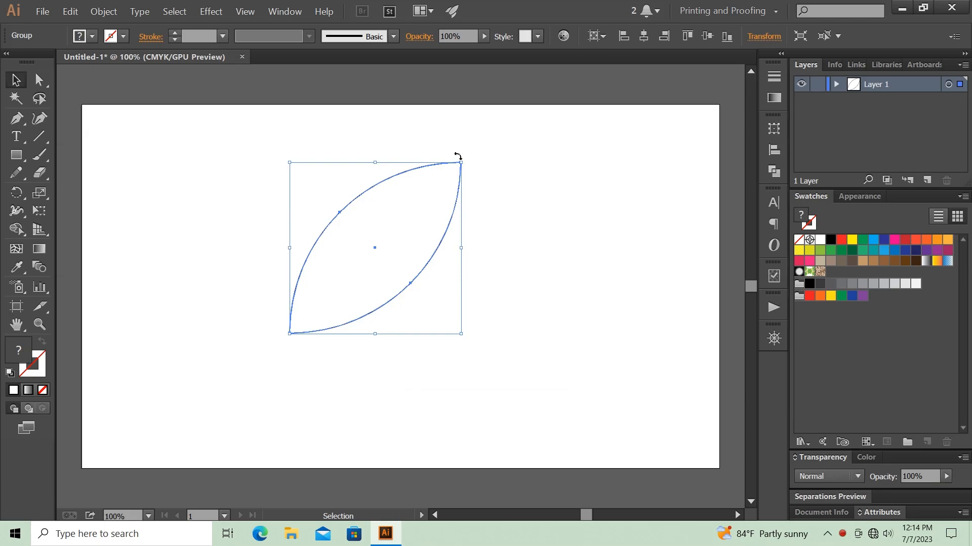
{"action": "left_click_drag", "start_coordinate": [458, 157], "coordinate": [373, 139]}
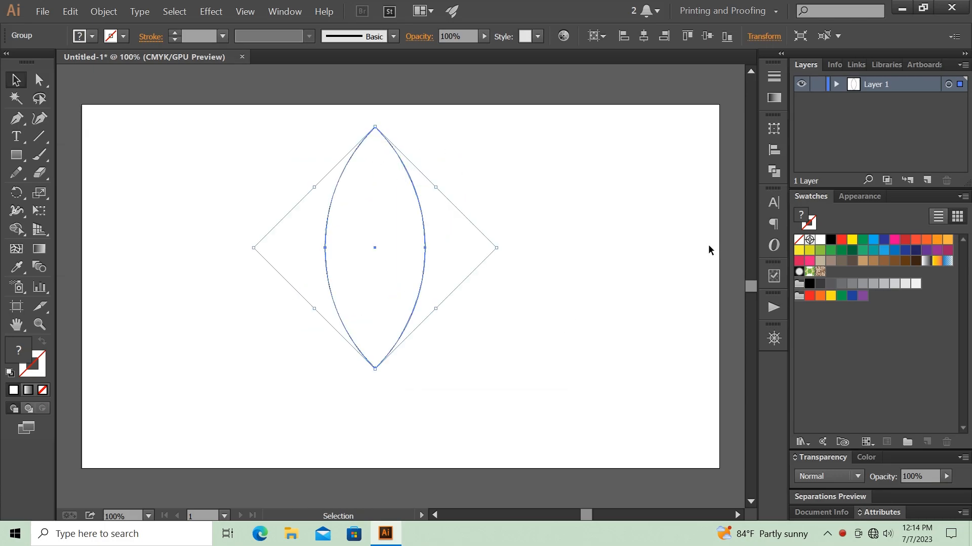
Apply a linear gradient fill to the petal and set its starting stop to pink.
{"action": "left_click", "coordinate": [773, 97]}
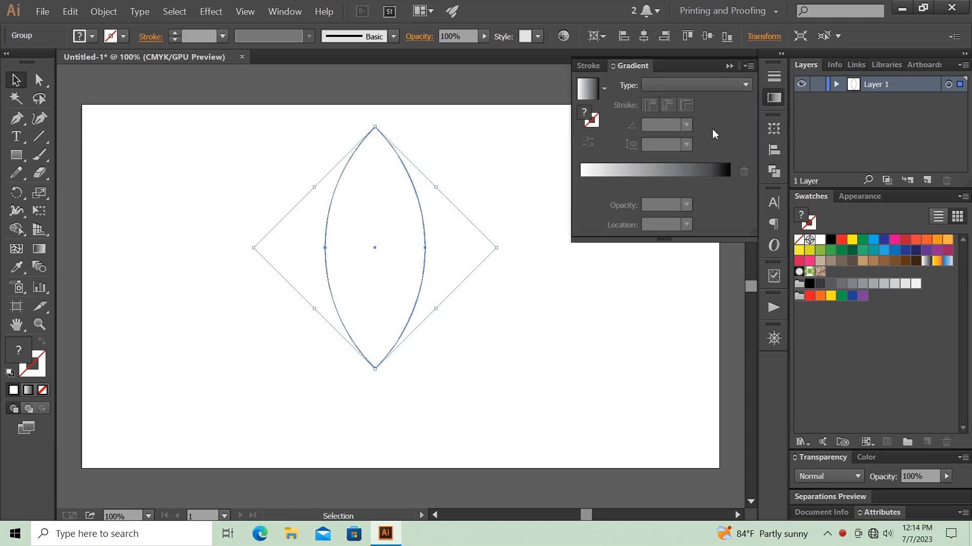
{"action": "left_click", "coordinate": [642, 175]}
{"action": "double_click", "coordinate": [581, 184]}
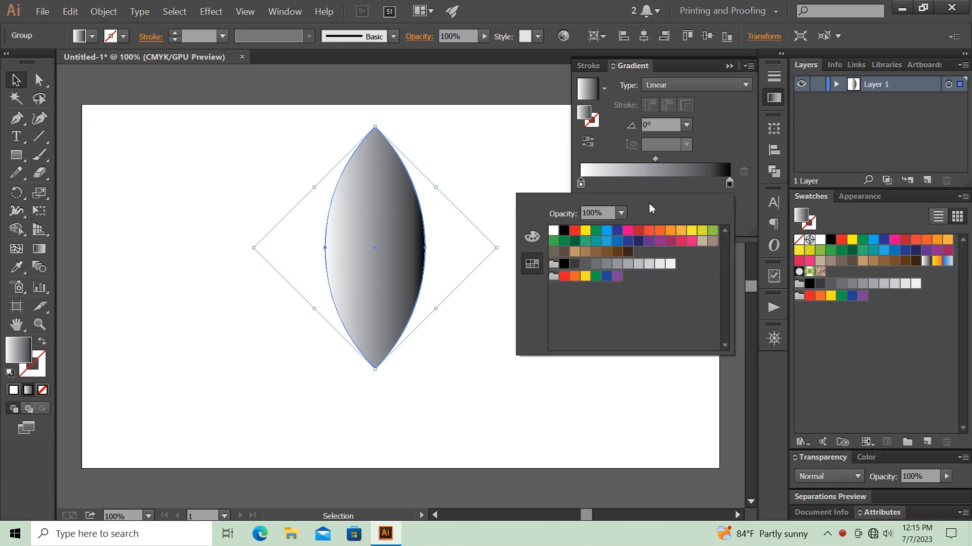
{"action": "left_click", "coordinate": [629, 231]}
Add a purple stop at about 45% of the petal's gradient and set the end stop to dark blue.
{"action": "left_click", "coordinate": [649, 183]}
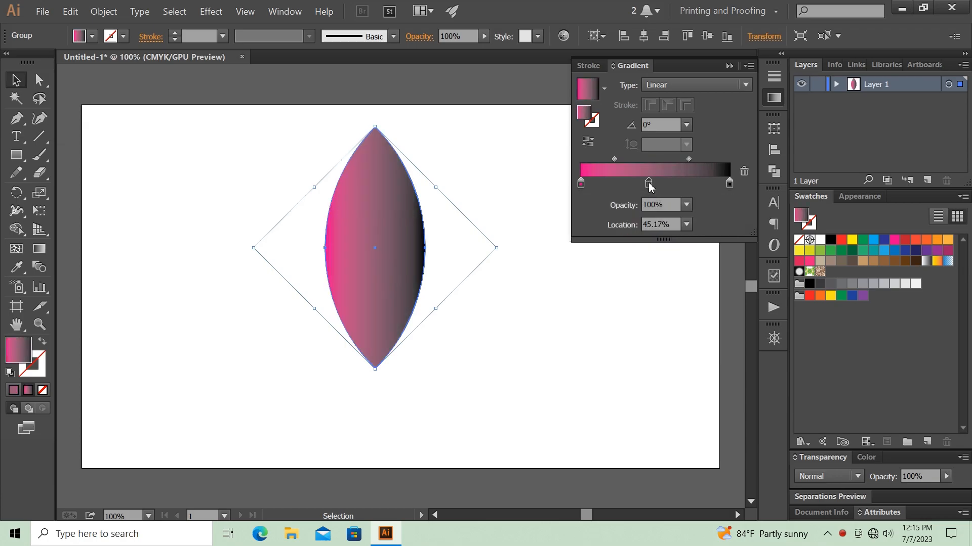
{"action": "double_click", "coordinate": [649, 184]}
{"action": "left_click", "coordinate": [660, 242]}
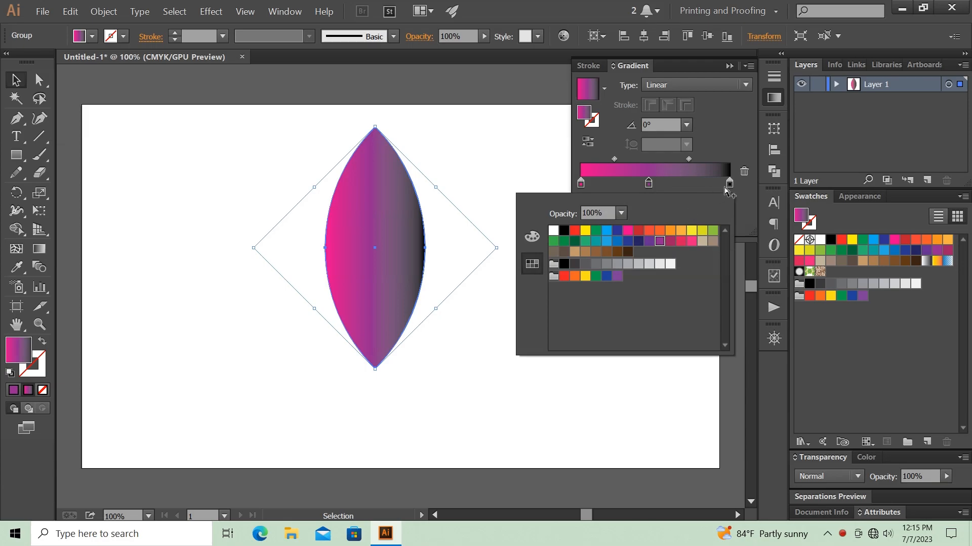
{"action": "left_click", "coordinate": [729, 183]}
{"action": "double_click", "coordinate": [729, 183]}
{"action": "left_click", "coordinate": [638, 241]}
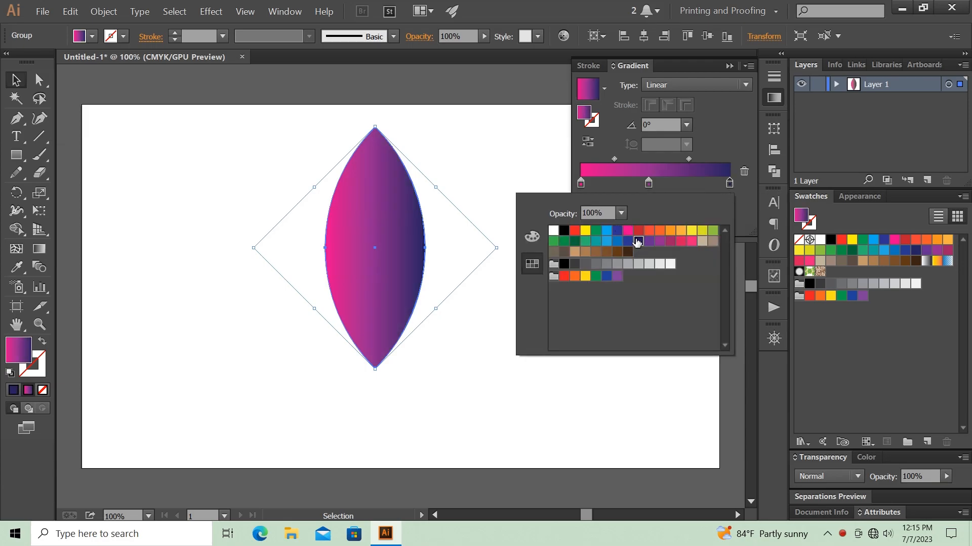
Change the gradient to Radial and redraw it from the petal's upper part down to its bottom tip.
{"action": "left_click", "coordinate": [672, 89]}
{"action": "left_click", "coordinate": [672, 90]}
{"action": "left_click", "coordinate": [673, 118]}
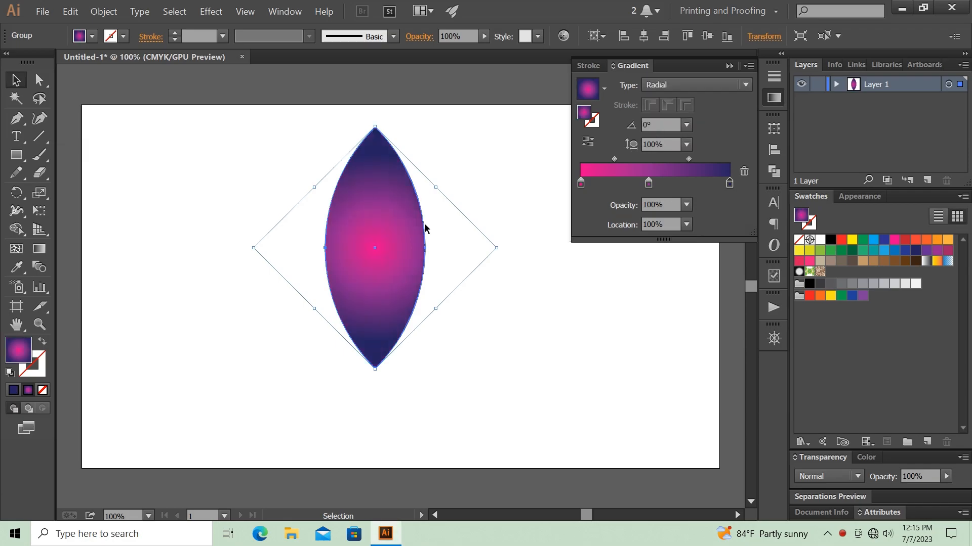
{"action": "left_click", "coordinate": [39, 248]}
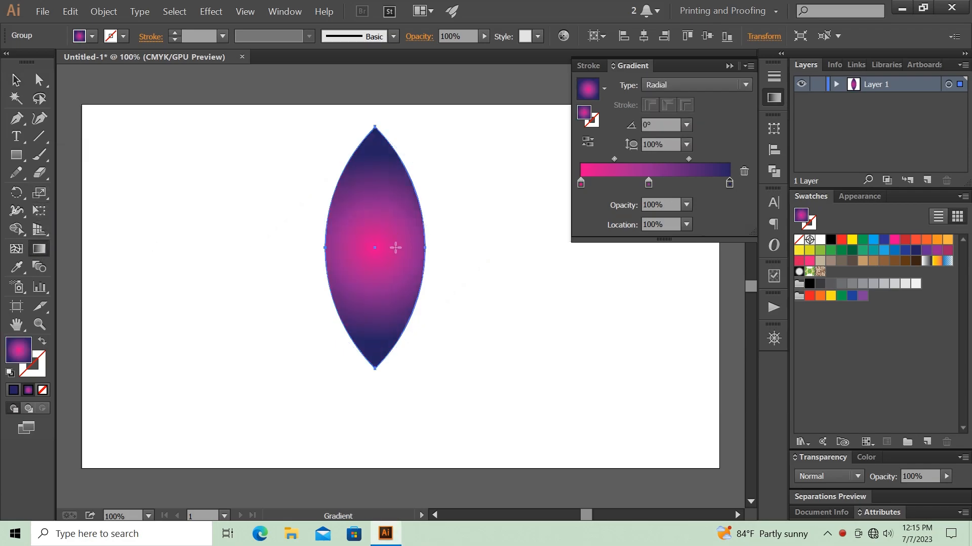
{"action": "left_click_drag", "start_coordinate": [374, 210], "coordinate": [376, 370]}
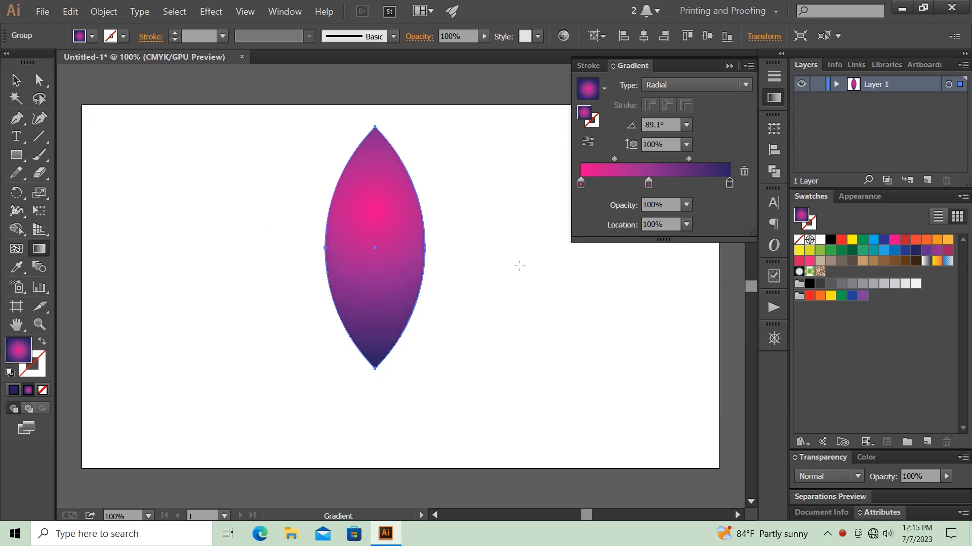
Refine the petal's gradient with the purple stop at about 55.5%, the pink stop shifted inward, and its centre slightly above the petal's middle.
{"action": "left_click_drag", "start_coordinate": [650, 186], "coordinate": [671, 188]}
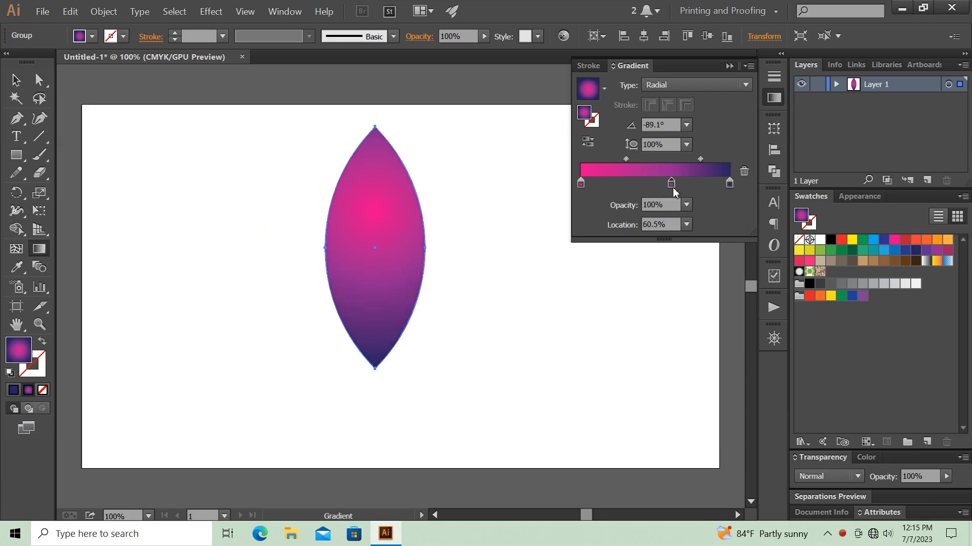
{"action": "left_click_drag", "start_coordinate": [580, 186], "coordinate": [595, 188]}
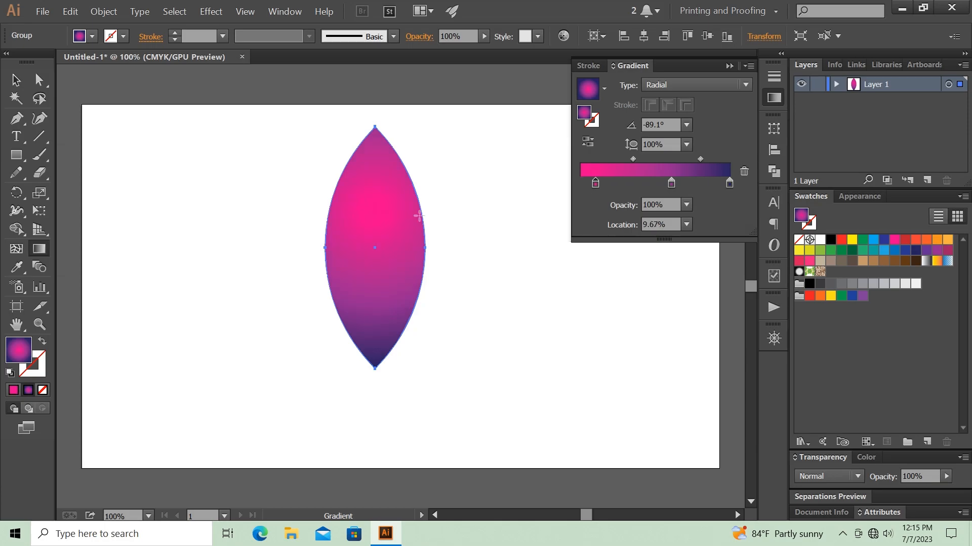
{"action": "left_click_drag", "start_coordinate": [374, 202], "coordinate": [376, 379]}
{"action": "left_click_drag", "start_coordinate": [596, 186], "coordinate": [612, 192]}
{"action": "left_click_drag", "start_coordinate": [374, 222], "coordinate": [375, 368]}
{"action": "left_click_drag", "start_coordinate": [640, 160], "coordinate": [664, 183]}
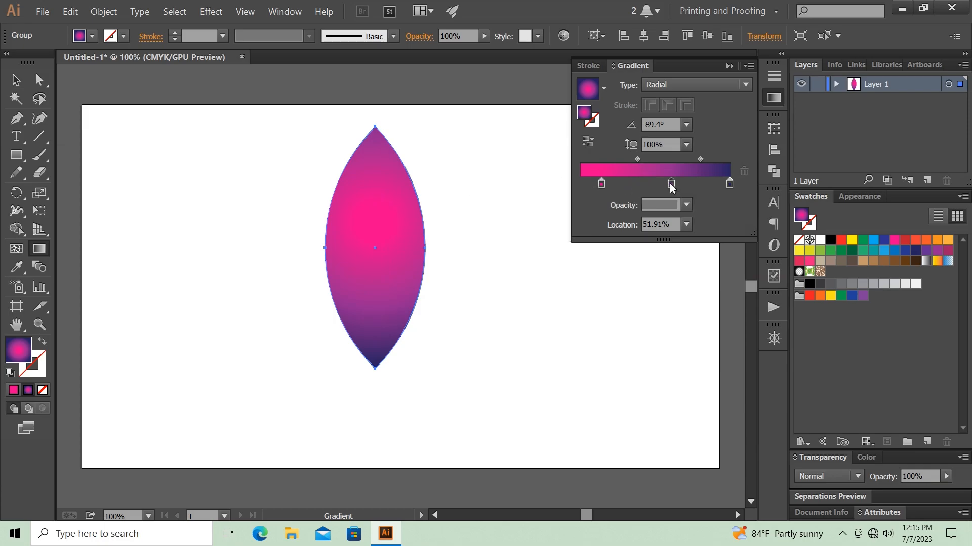
{"action": "left_click_drag", "start_coordinate": [374, 212], "coordinate": [377, 368]}
{"action": "left_click_drag", "start_coordinate": [373, 233], "coordinate": [377, 366]}
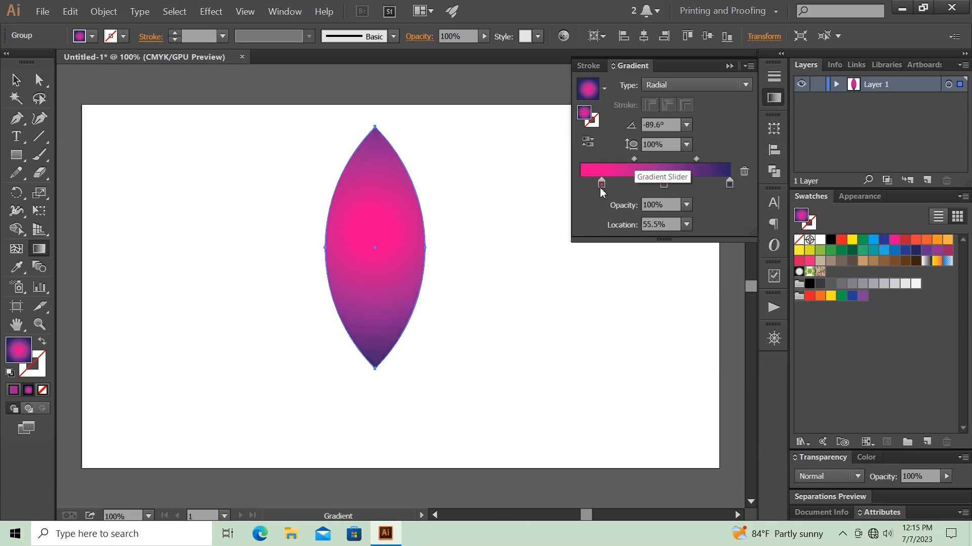
{"action": "left_click", "coordinate": [774, 97]}
Scale the petal down proportionally and move it to the upper middle of the artboard.
{"action": "left_click", "coordinate": [18, 86]}
{"action": "left_click_drag", "start_coordinate": [496, 249], "coordinate": [442, 248]}
{"action": "left_click_drag", "start_coordinate": [349, 239], "coordinate": [408, 198]}
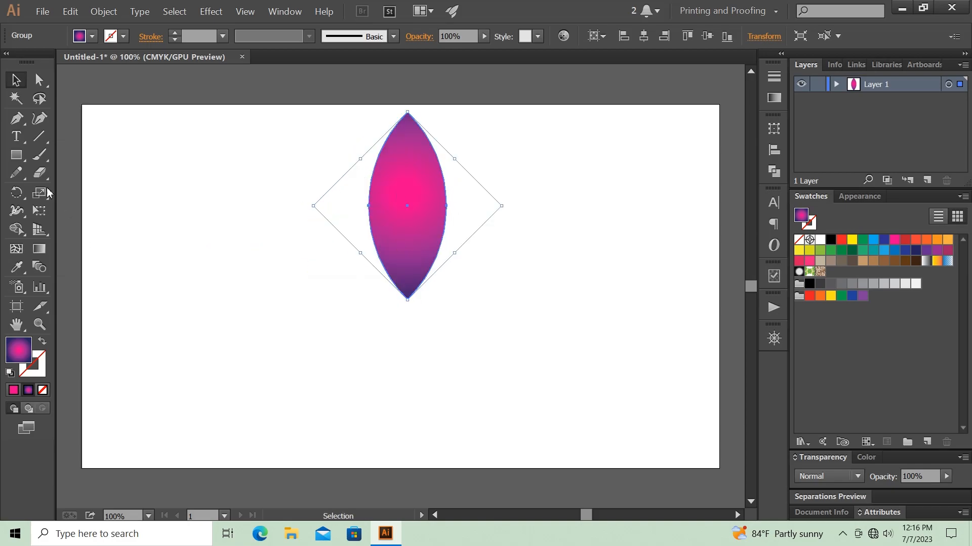
Create a copy of the petal rotated 30° around its bottom tip.
{"action": "left_click", "coordinate": [17, 193]}
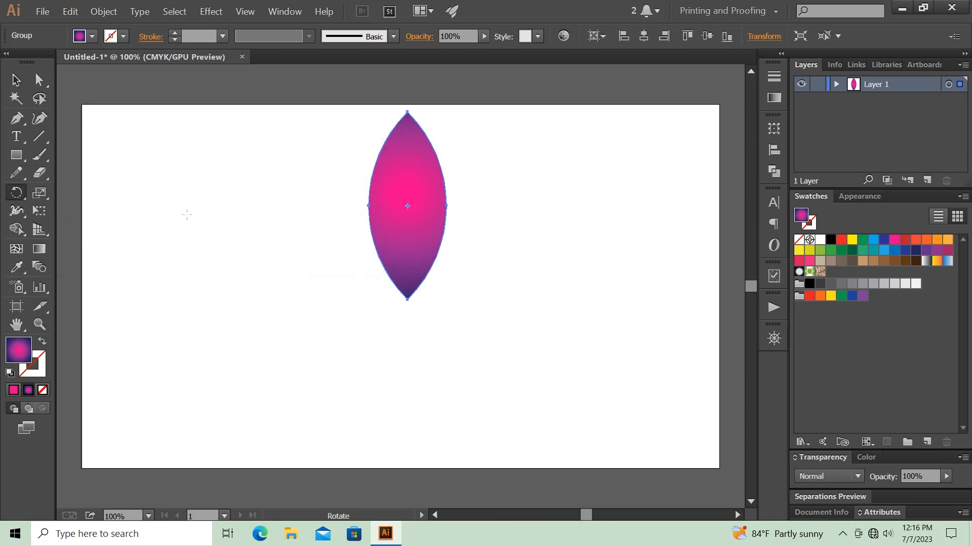
{"action": "left_click", "coordinate": [407, 299], "text": "alt"}
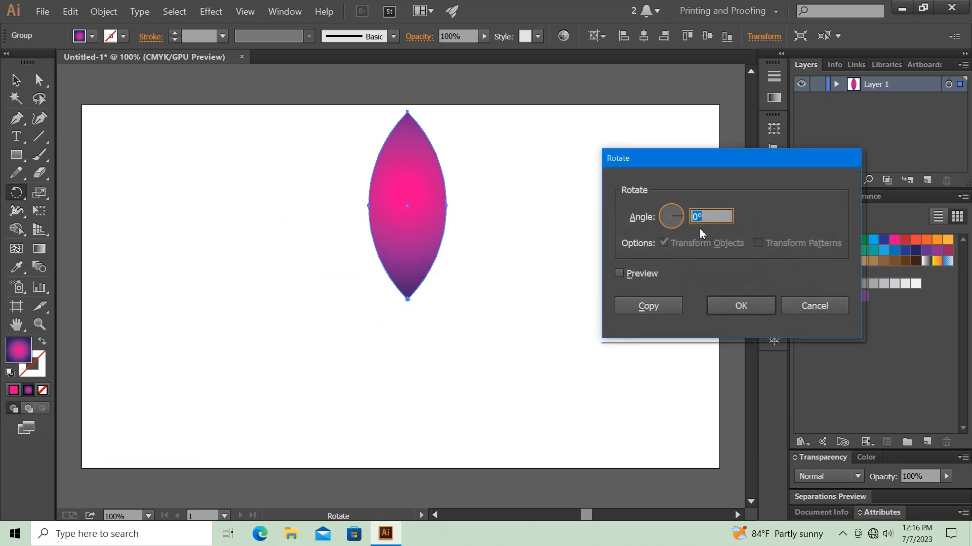
{"action": "type", "text": "3"}
{"action": "left_click", "coordinate": [620, 273]}
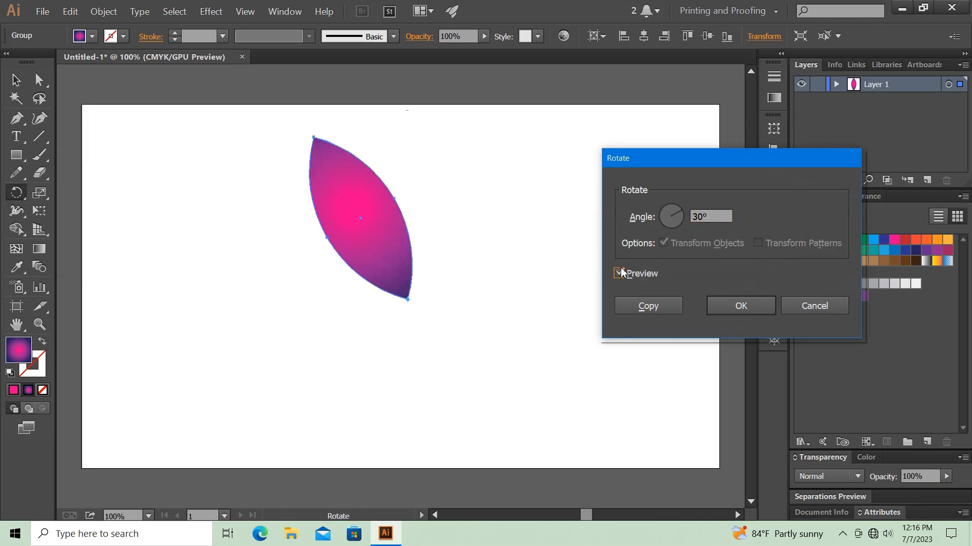
{"action": "left_click", "coordinate": [641, 306]}
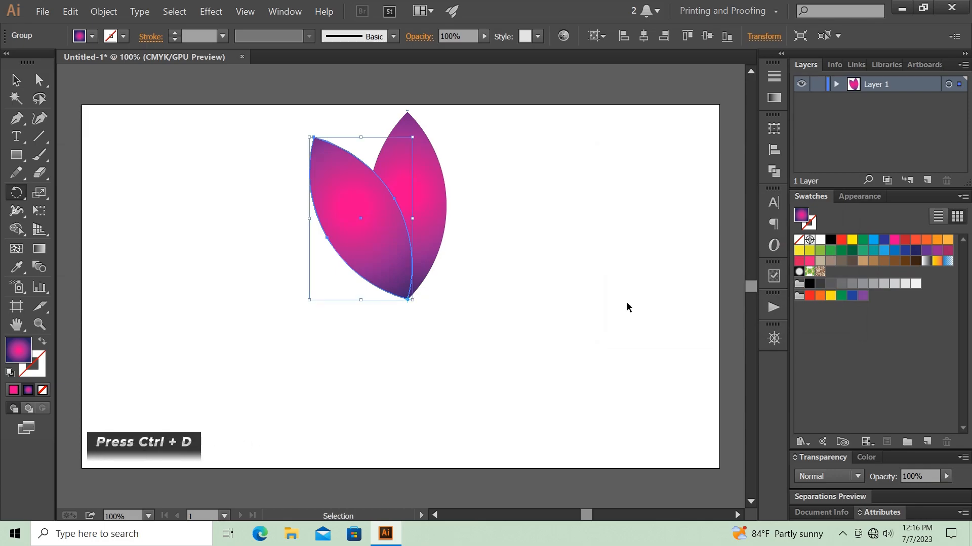
Repeat the rotated copy ten more times to complete a full twelve-petal flower.
{"action": "key", "text": "ctrl+d"}
{"action": "key", "text": "ctrl+d"}
{"action": "key", "text": "ctrl+d"}
{"action": "key", "text": "ctrl+d"}
{"action": "key", "text": "ctrl+d"}
{"action": "key", "text": "ctrl+d"}
{"action": "key", "text": "ctrl+d"}
{"action": "key", "text": "ctrl+d"}
{"action": "key", "text": "ctrl+d"}
{"action": "key", "text": "ctrl+d"}
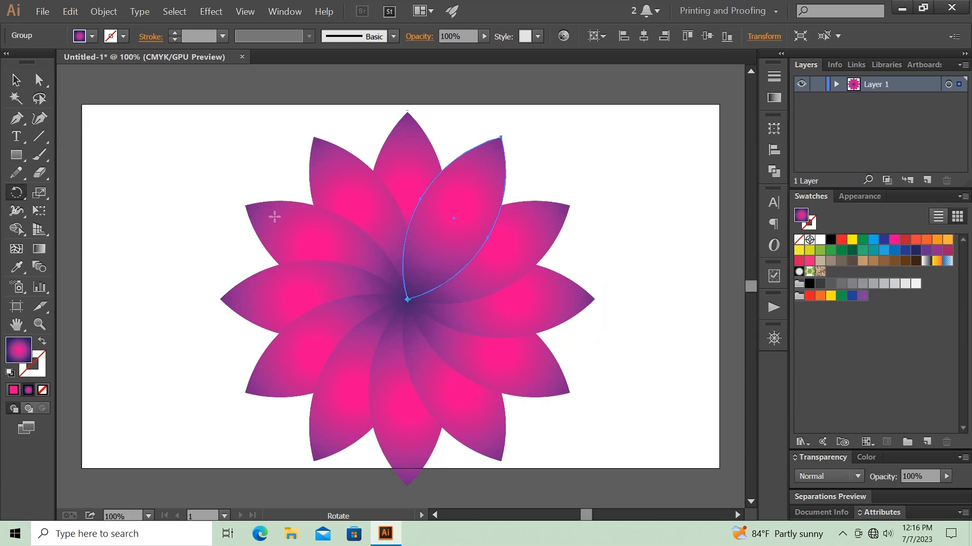
Select all petals and set the gradient midpoint between pink and purple to about 50.37%.
{"action": "left_click", "coordinate": [15, 79]}
{"action": "left_click_drag", "start_coordinate": [207, 117], "coordinate": [587, 448]}
{"action": "left_click", "coordinate": [774, 97]}
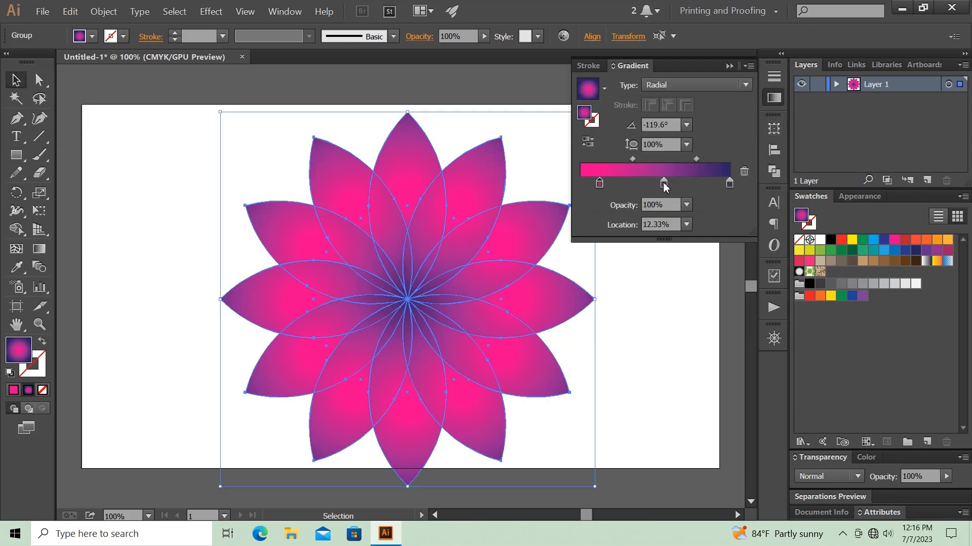
{"action": "left_click", "coordinate": [632, 160]}
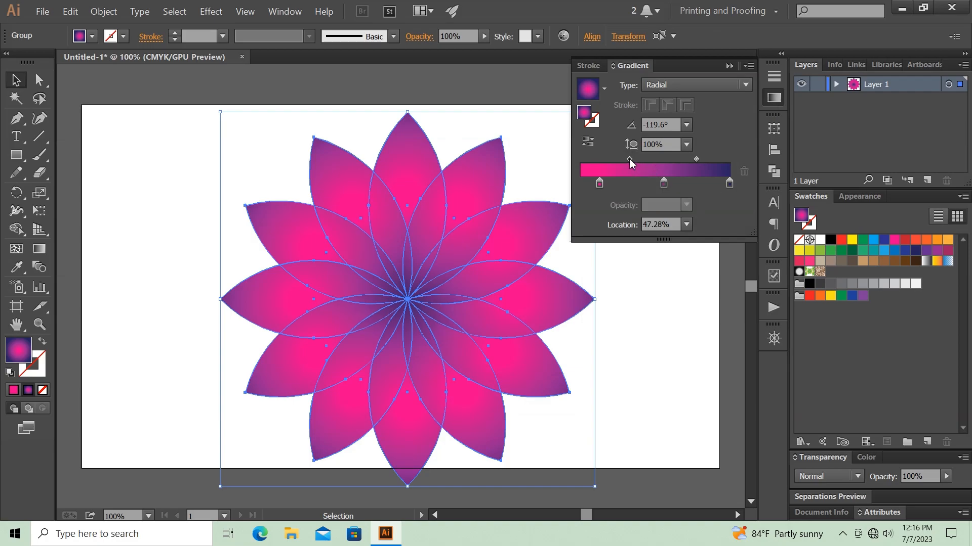
{"action": "left_click_drag", "start_coordinate": [626, 157], "coordinate": [634, 160]}
{"action": "left_click", "coordinate": [660, 273]}
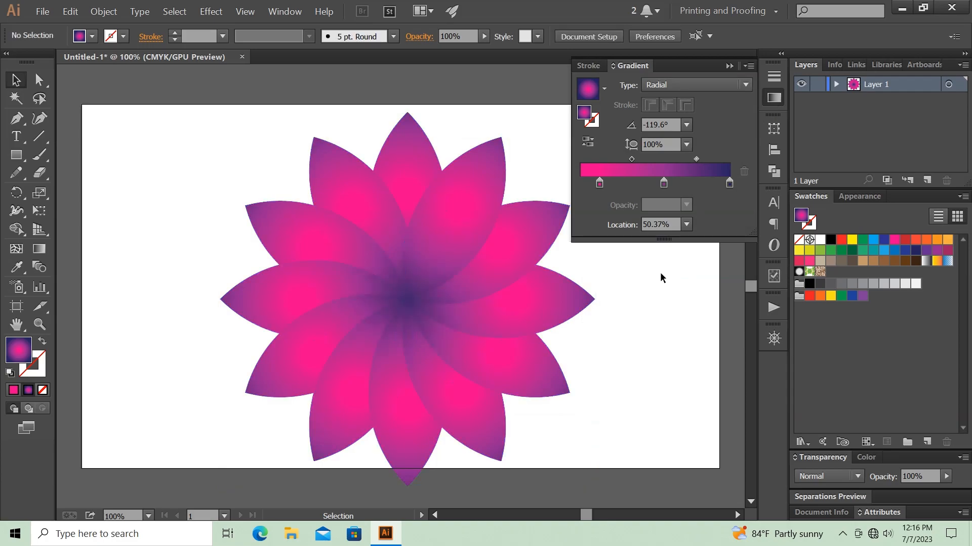
{"action": "left_click", "coordinate": [730, 66]}
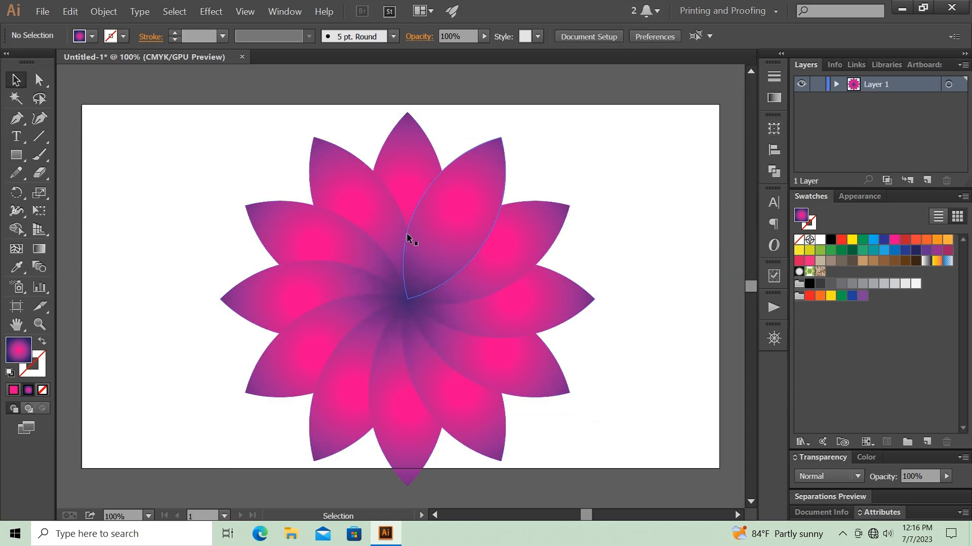
Select all the petals and group them into a single flower.
{"action": "left_click_drag", "start_coordinate": [201, 128], "coordinate": [561, 419]}
{"action": "right_click", "coordinate": [369, 260]}
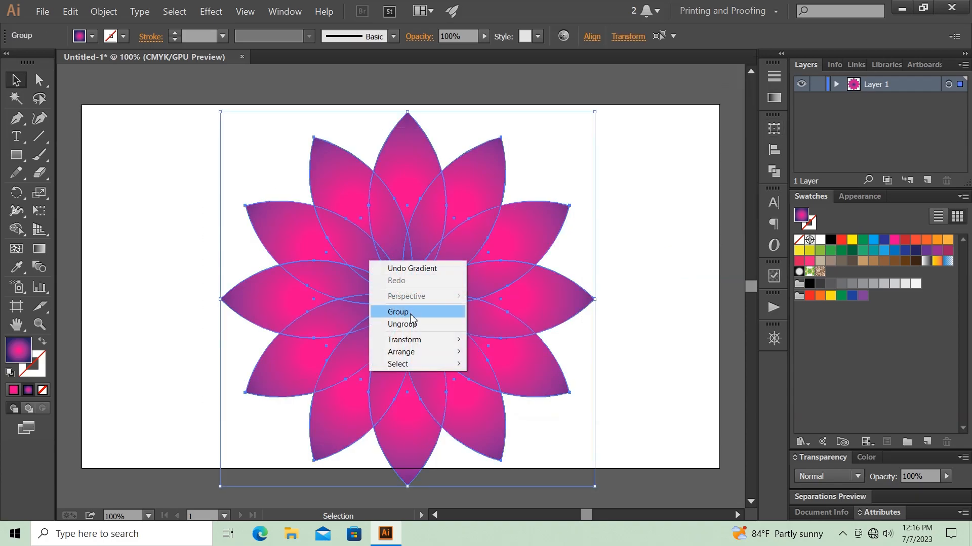
{"action": "left_click", "coordinate": [393, 310]}
Centre the flower horizontally and vertically on the artboard, and scale it down slightly to fit inside.
{"action": "left_click", "coordinate": [643, 36]}
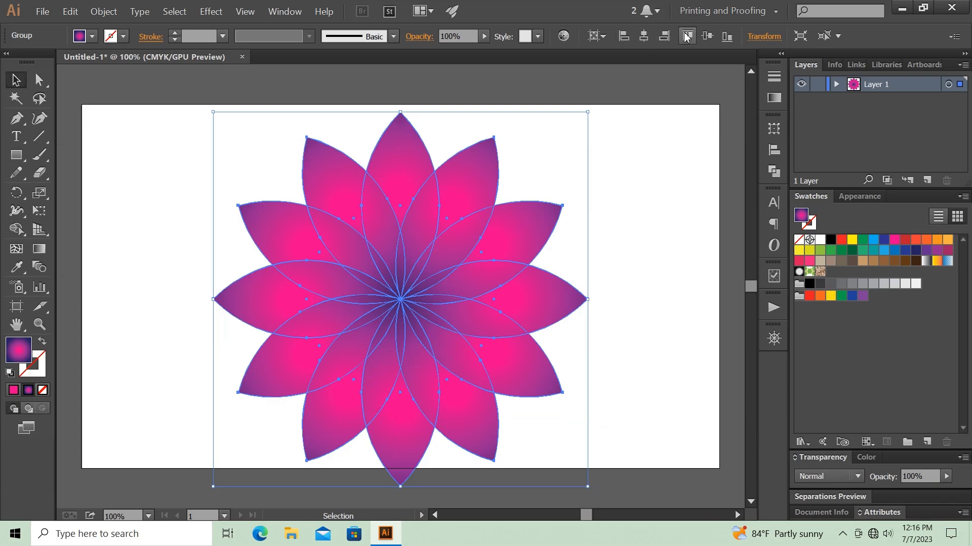
{"action": "left_click", "coordinate": [707, 35]}
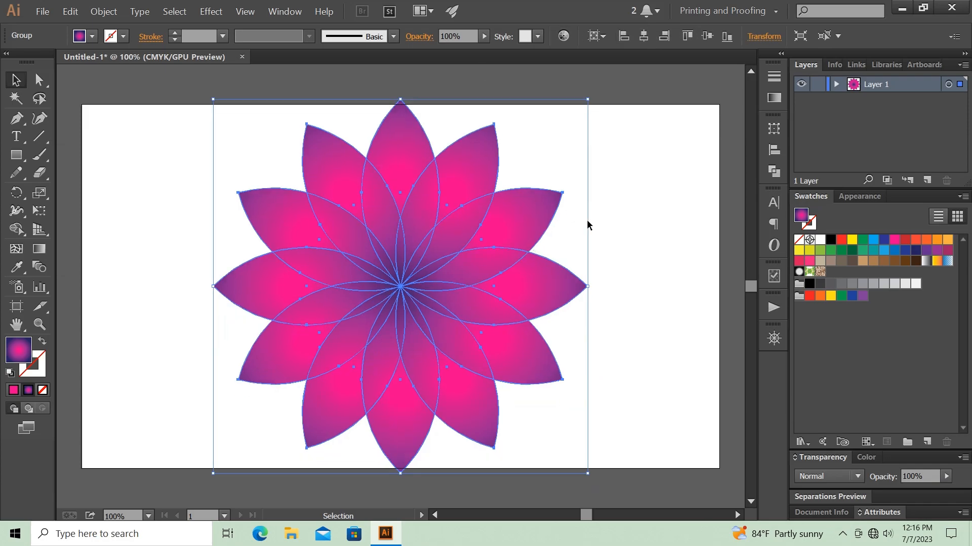
{"action": "left_click_drag", "start_coordinate": [589, 287], "coordinate": [574, 284]}
{"action": "left_click", "coordinate": [637, 268]}
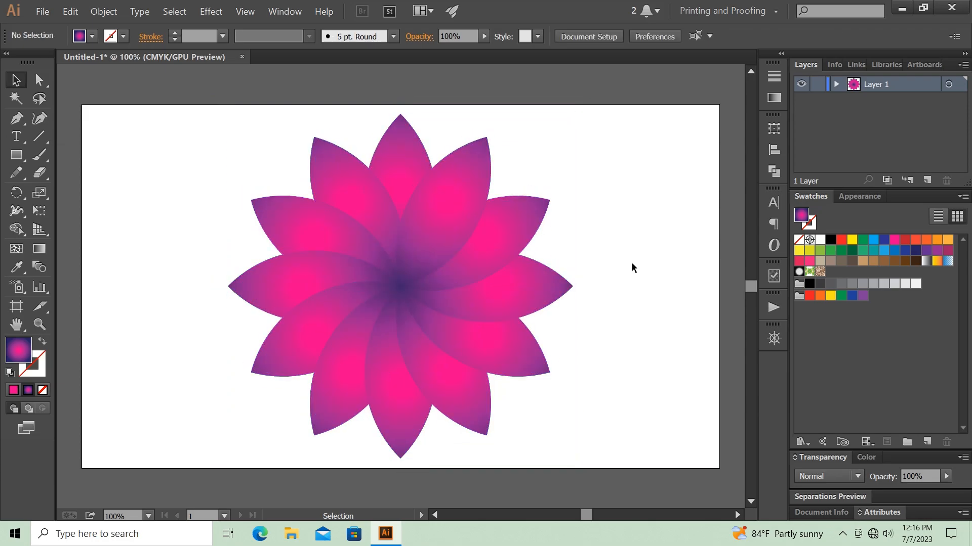
Duplicate the flower group within Layer 1, then shrink and rotate the copy so its petals sit between the outer ones.
{"action": "left_click", "coordinate": [837, 85]}
{"action": "left_click_drag", "start_coordinate": [891, 101], "coordinate": [926, 178]}
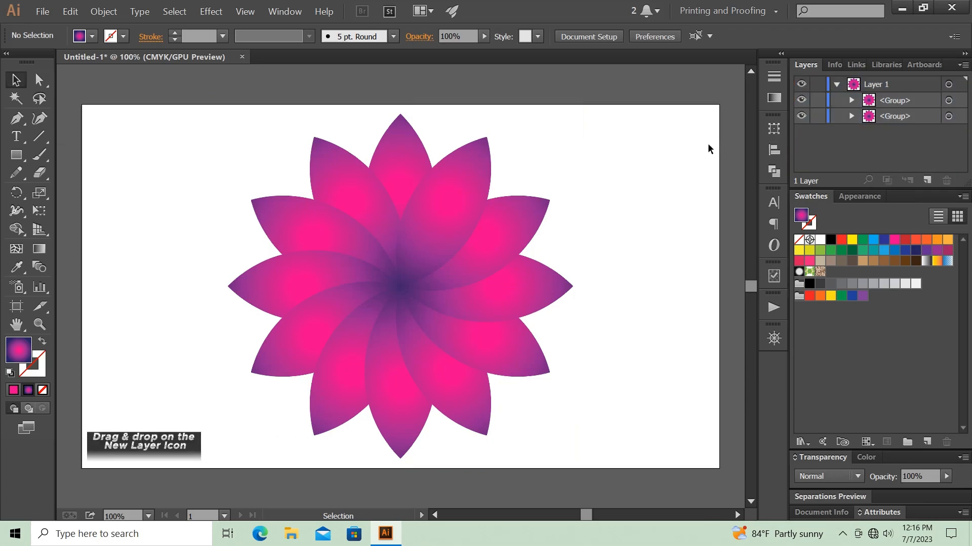
{"action": "left_click", "coordinate": [466, 201]}
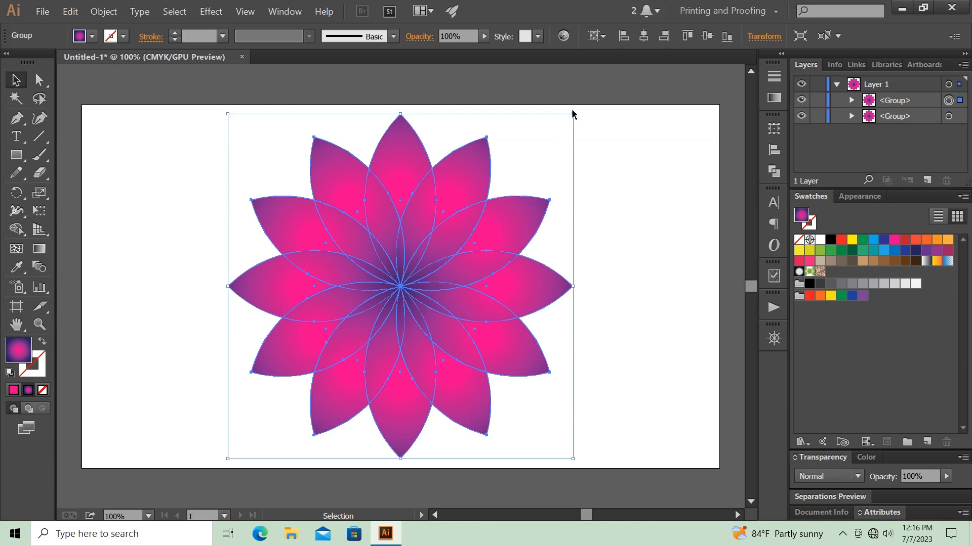
{"action": "left_click_drag", "start_coordinate": [572, 113], "coordinate": [671, 190]}
Duplicate the smaller flower group, then shrink and rotate this copy to form a third ring of petals.
{"action": "left_click_drag", "start_coordinate": [884, 99], "coordinate": [927, 180]}
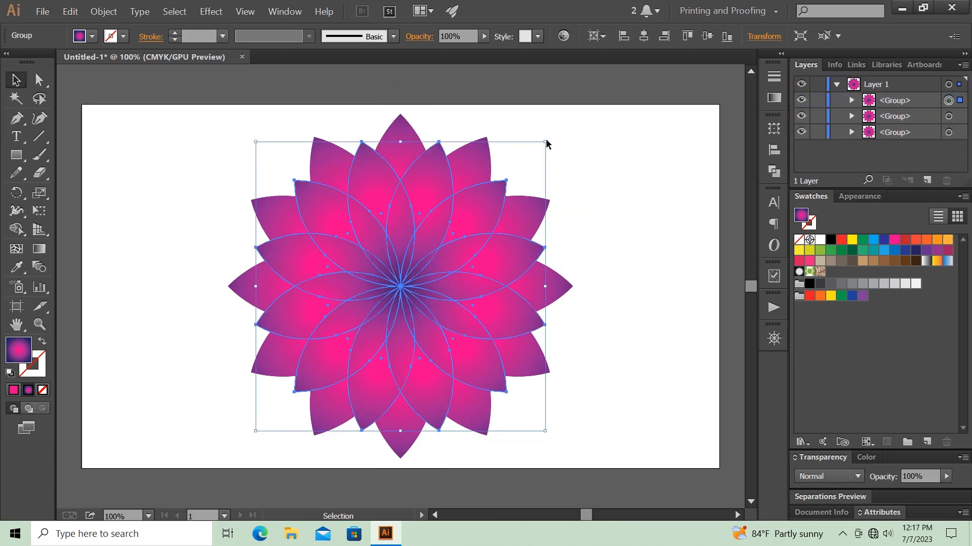
{"action": "left_click_drag", "start_coordinate": [544, 141], "coordinate": [554, 227]}
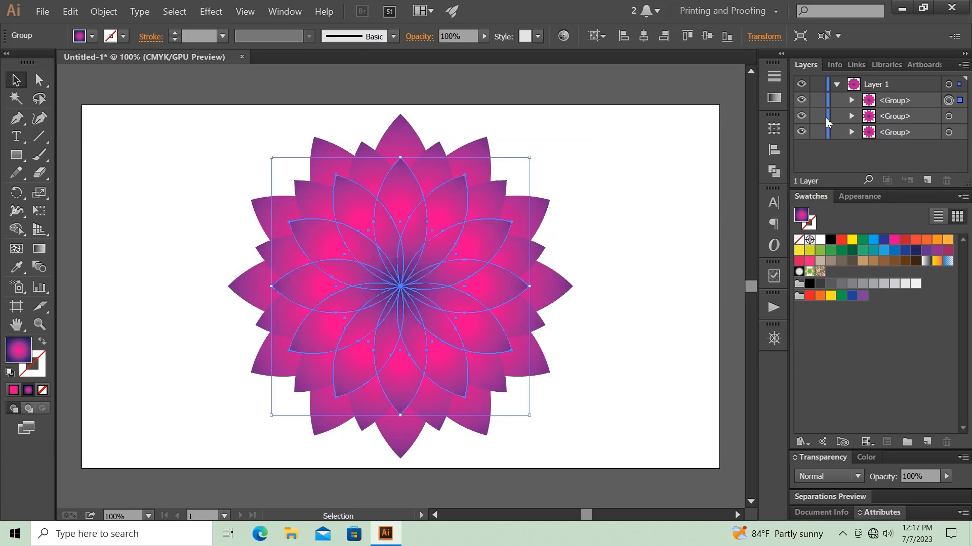
Duplicate the innermost flower group twice, shrinking and rotating each copy to add a fourth and a fifth ring of petals.
{"action": "left_click_drag", "start_coordinate": [875, 100], "coordinate": [926, 180]}
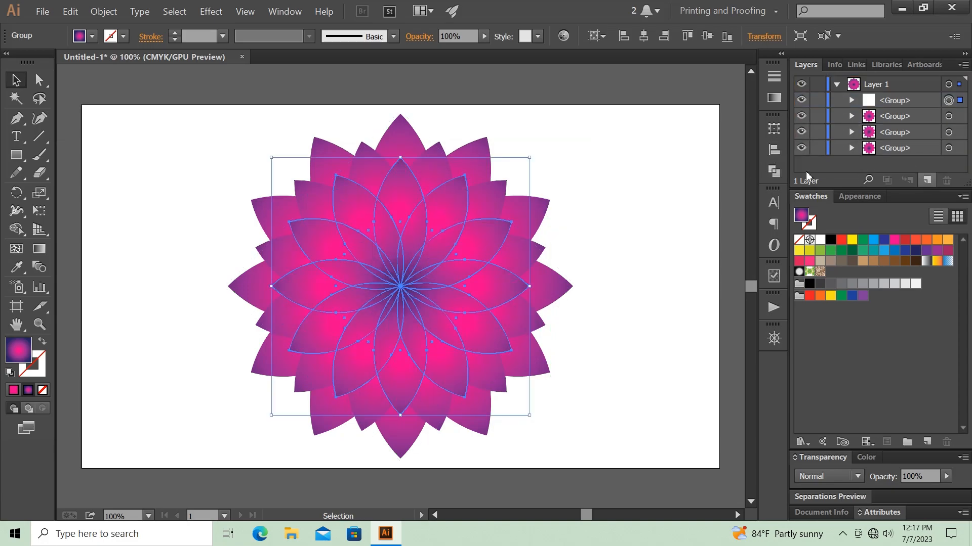
{"action": "left_click_drag", "start_coordinate": [528, 157], "coordinate": [532, 237]}
{"action": "left_click_drag", "start_coordinate": [894, 99], "coordinate": [925, 179]}
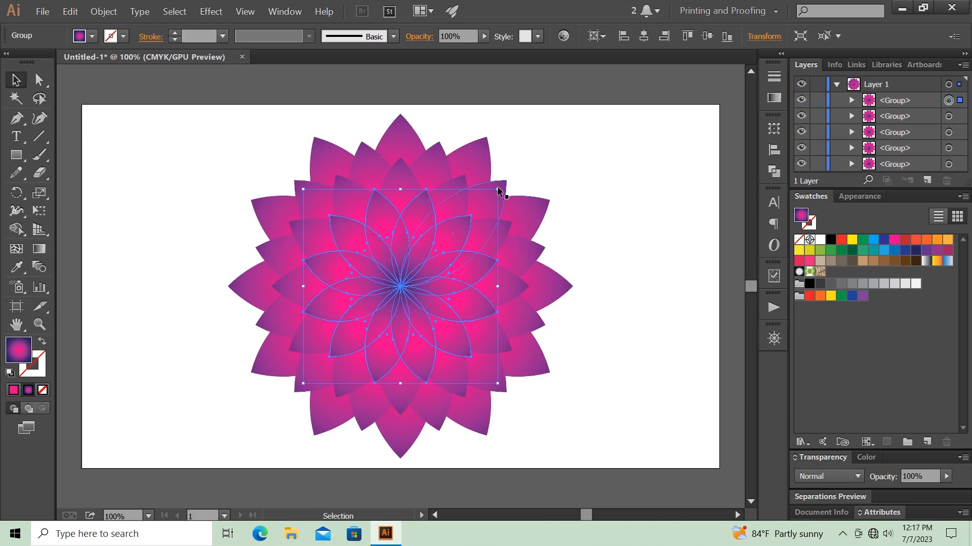
{"action": "left_click_drag", "start_coordinate": [497, 188], "coordinate": [480, 208]}
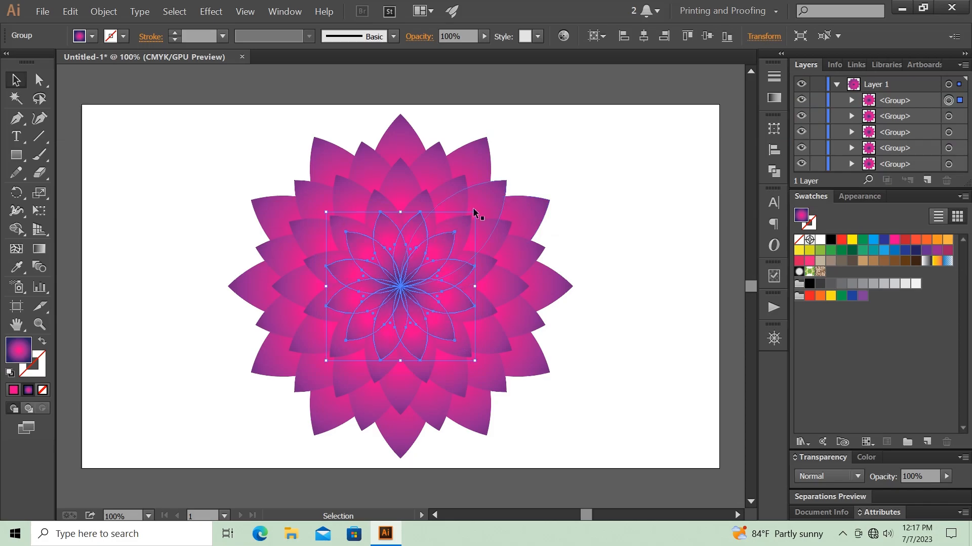
{"action": "left_click_drag", "start_coordinate": [471, 207], "coordinate": [514, 253]}
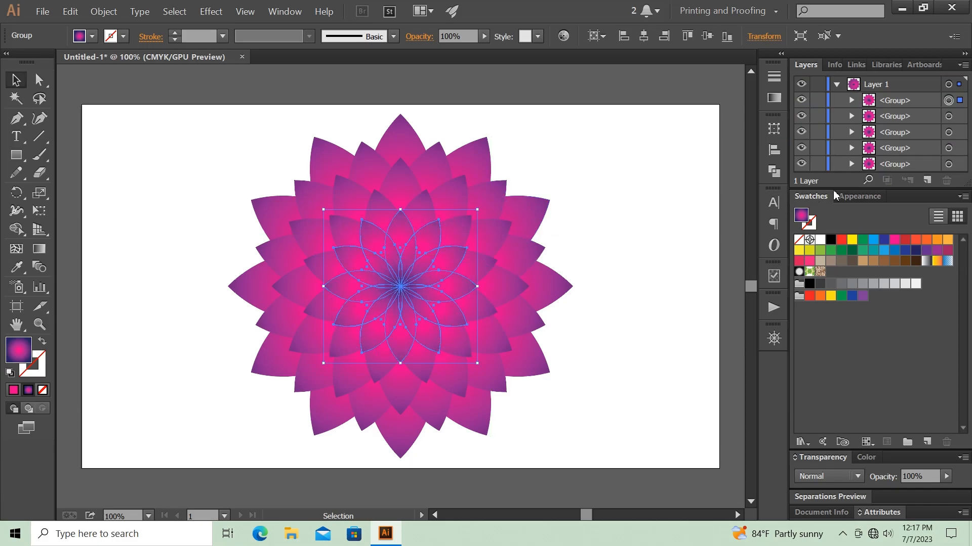
Duplicate the fifth ring's group, then shrink and rotate the copy to form a sixth ring of petals.
{"action": "left_click_drag", "start_coordinate": [894, 99], "coordinate": [929, 181]}
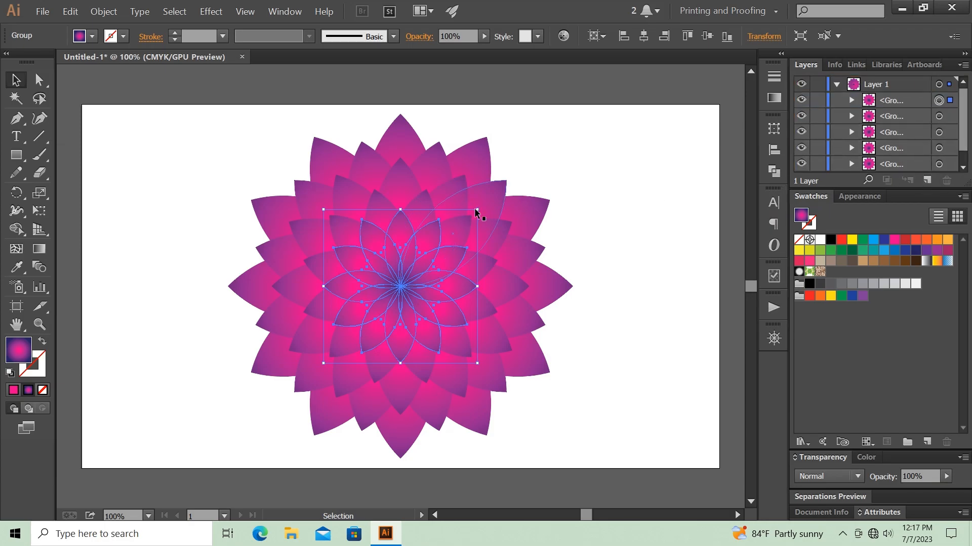
{"action": "left_click_drag", "start_coordinate": [477, 208], "coordinate": [487, 272]}
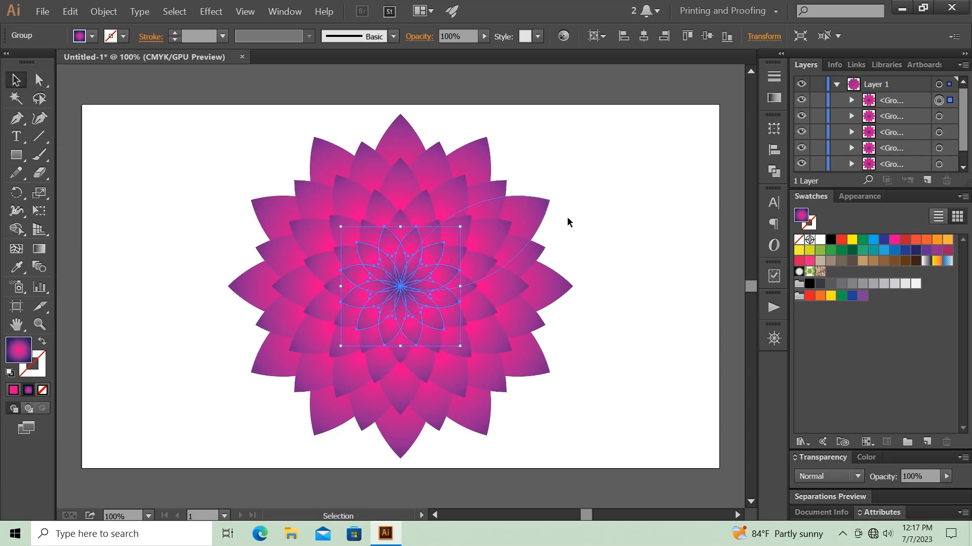
{"action": "left_click", "coordinate": [592, 201]}
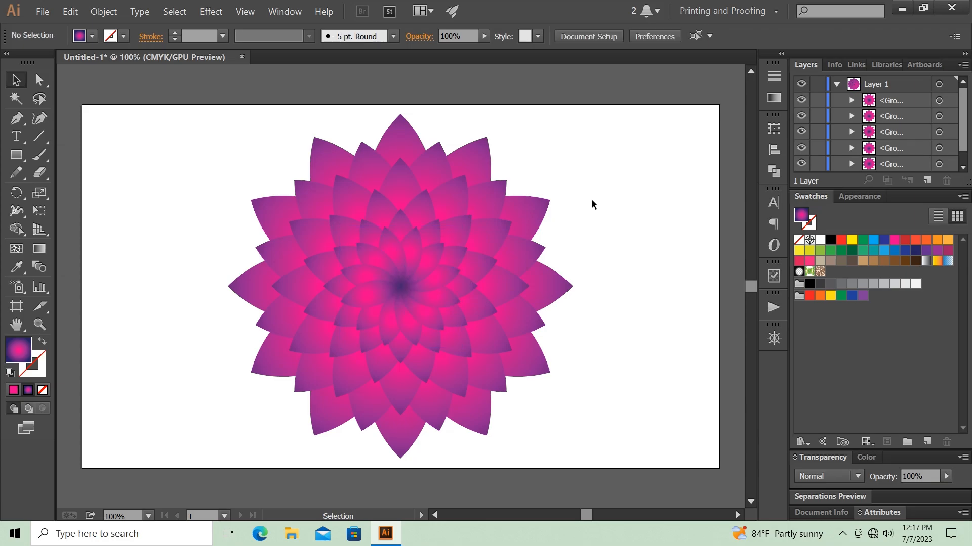
Adjust the outermost ring's radial gradient, shifting the pink stop slightly towards purple and the purple stop to 68.83%.
{"action": "left_click", "coordinate": [481, 148]}
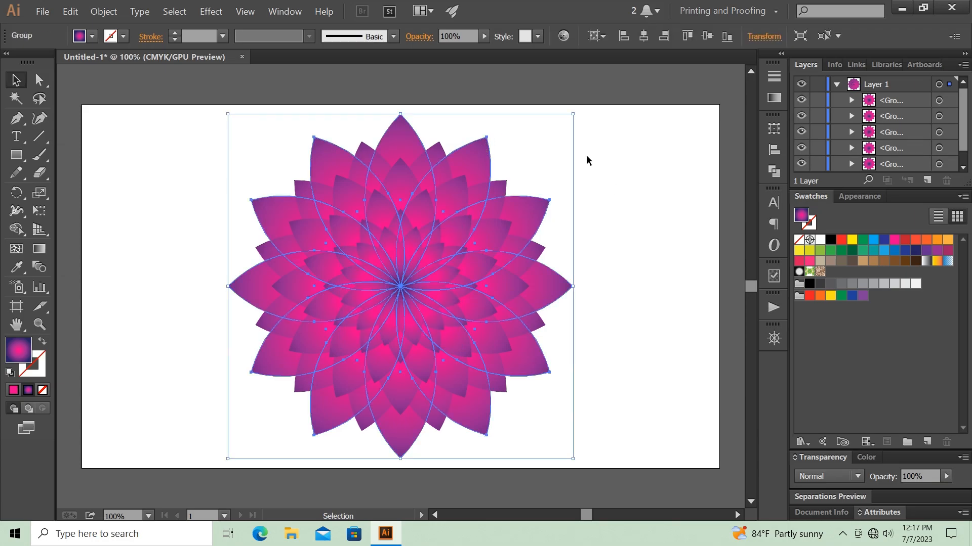
{"action": "left_click", "coordinate": [772, 97]}
{"action": "left_click_drag", "start_coordinate": [600, 186], "coordinate": [684, 191]}
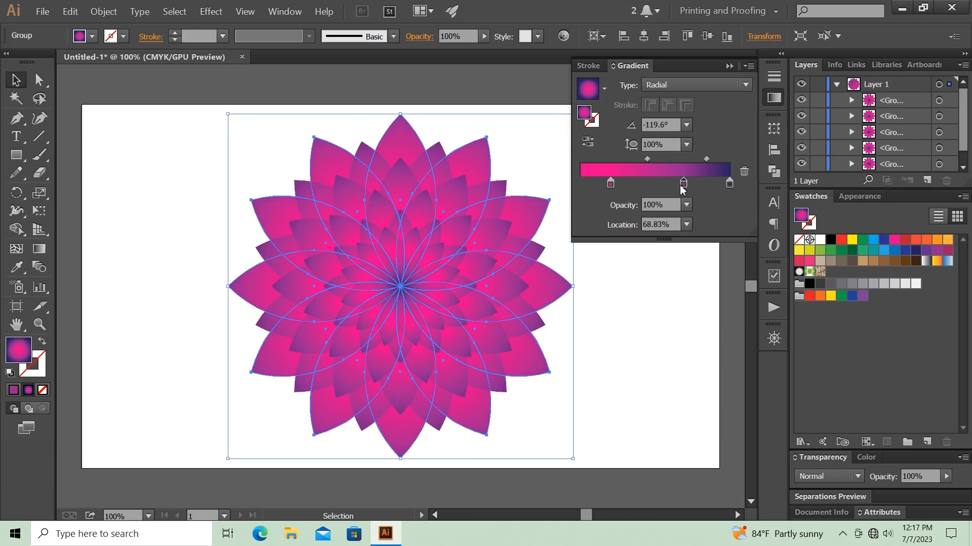
{"action": "left_click", "coordinate": [536, 135]}
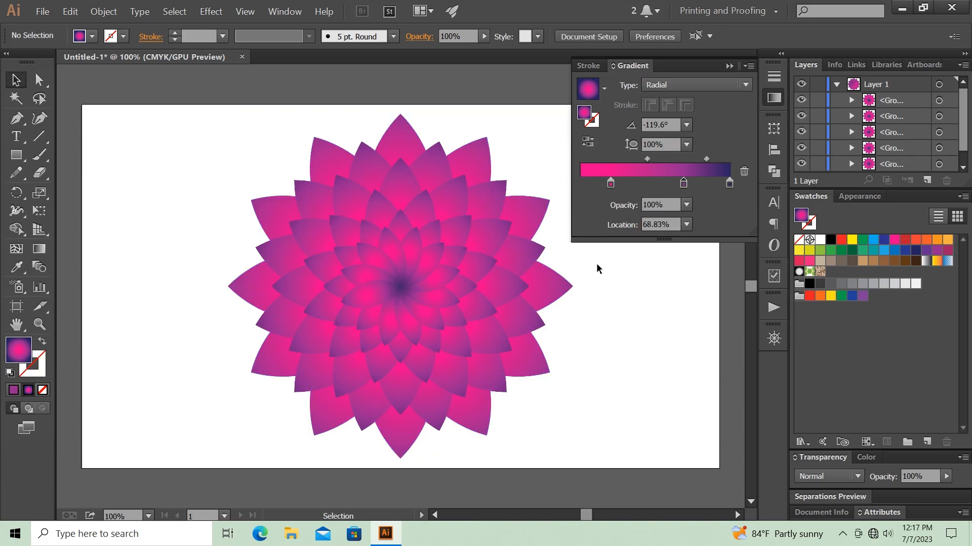
Move the pink gradient stop of the third ring of petals to 24.33%.
{"action": "left_click", "coordinate": [445, 200]}
{"action": "left_click_drag", "start_coordinate": [601, 187], "coordinate": [618, 189]}
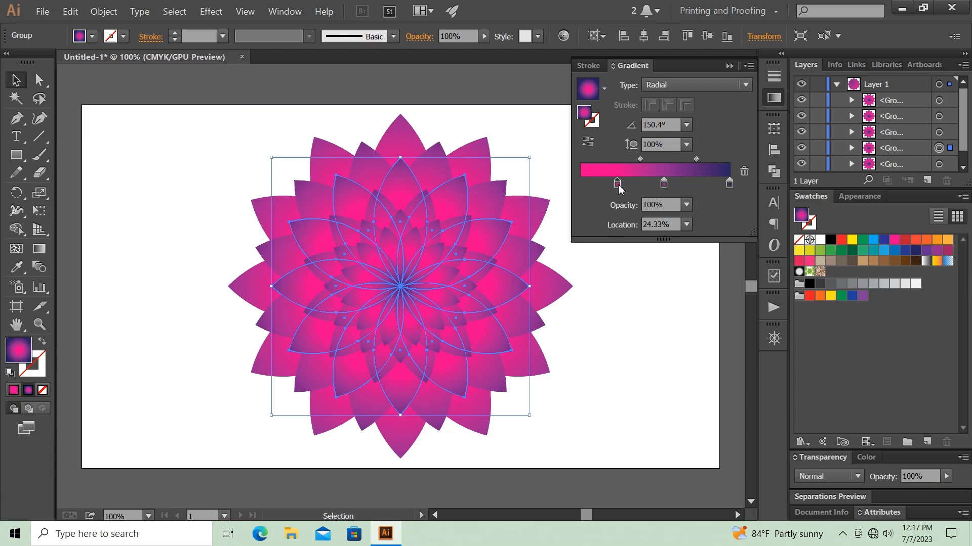
{"action": "left_click", "coordinate": [617, 297]}
Shift the pink and purple gradient stops of the fifth ring of petals.
{"action": "left_click", "coordinate": [467, 256]}
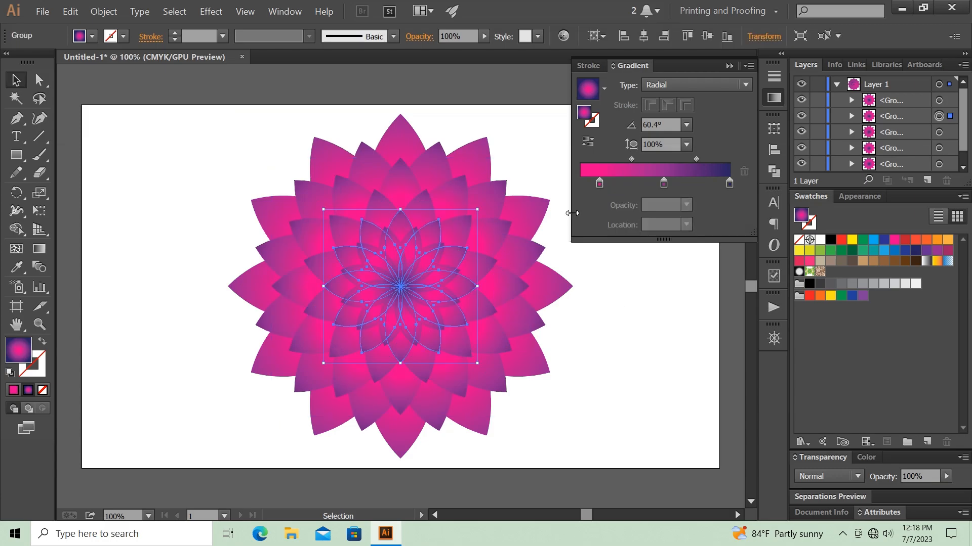
{"action": "left_click_drag", "start_coordinate": [600, 185], "coordinate": [674, 185]}
{"action": "left_click", "coordinate": [657, 265]}
Set the innermost ring's gradient stops to 14% for pink, 50.83% for purple and 85.33% for dark blue.
{"action": "left_click", "coordinate": [446, 244]}
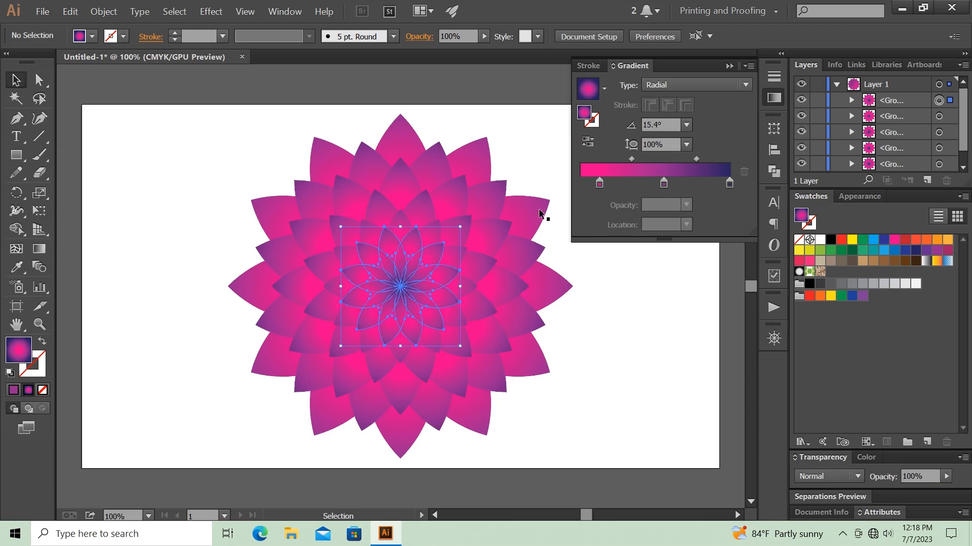
{"action": "left_click_drag", "start_coordinate": [601, 186], "coordinate": [609, 185]}
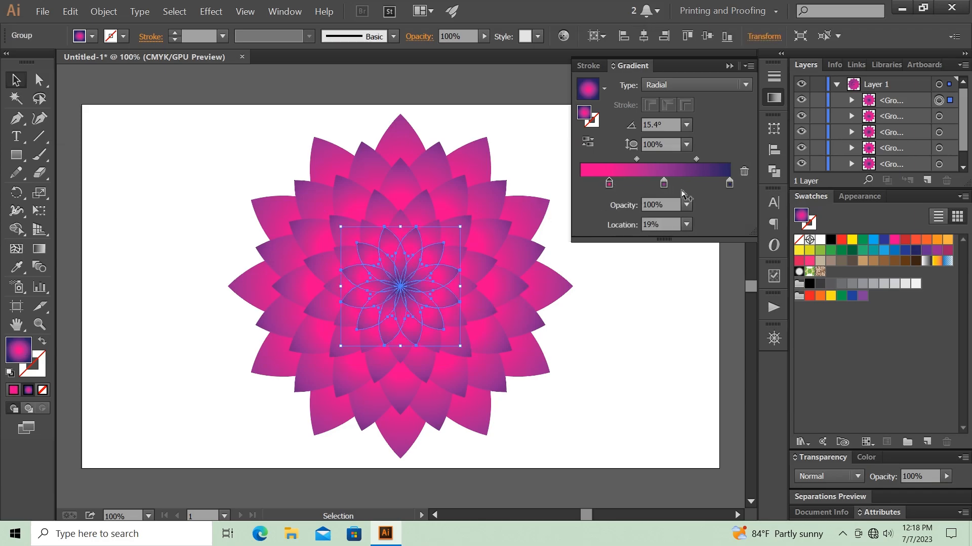
{"action": "left_click_drag", "start_coordinate": [729, 185], "coordinate": [707, 185]}
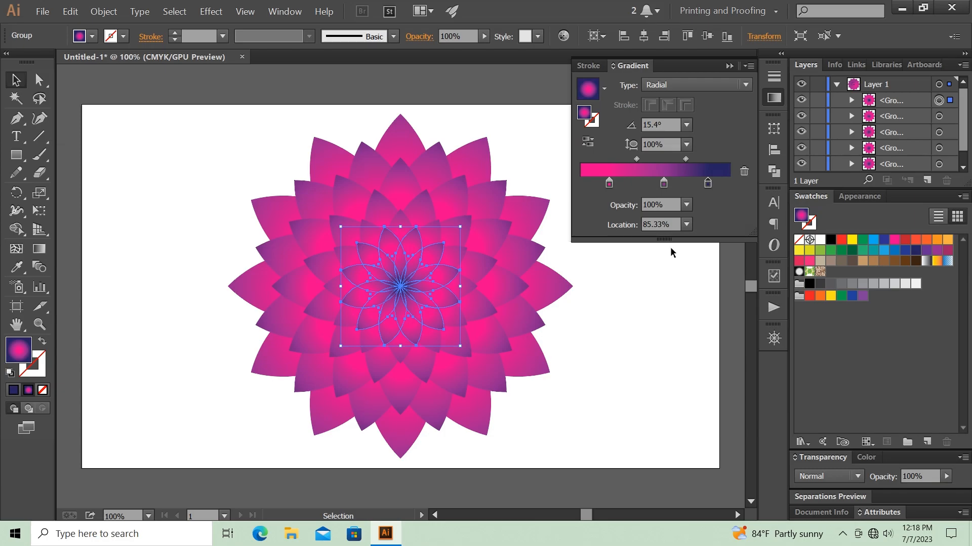
{"action": "left_click", "coordinate": [670, 248]}
{"action": "left_click", "coordinate": [424, 269]}
{"action": "left_click_drag", "start_coordinate": [608, 185], "coordinate": [601, 185]}
{"action": "left_click", "coordinate": [646, 287]}
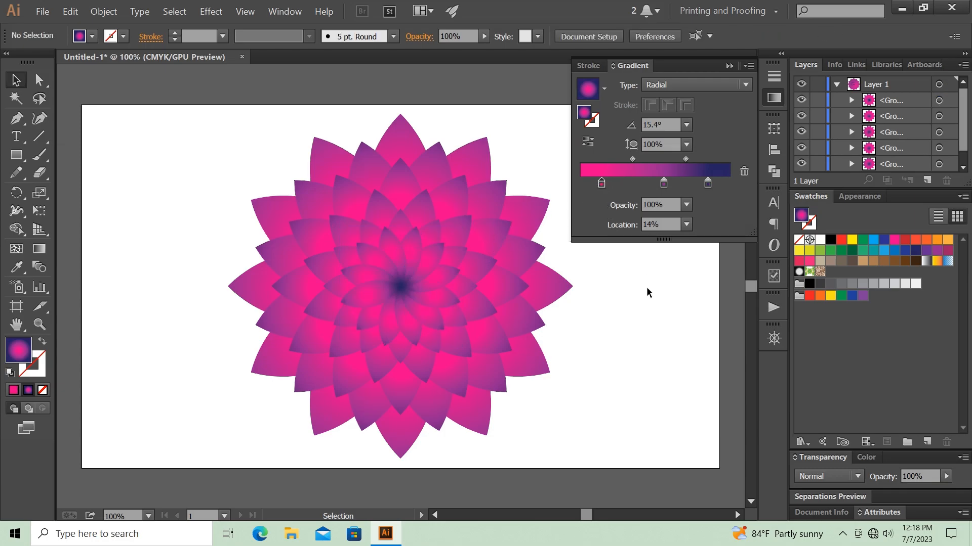
{"action": "left_click", "coordinate": [430, 271]}
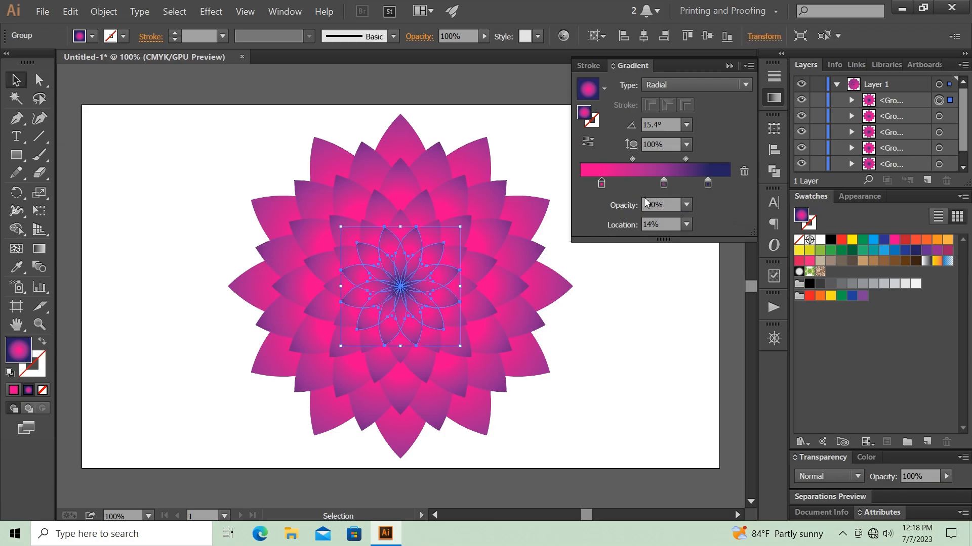
{"action": "left_click_drag", "start_coordinate": [664, 184], "coordinate": [657, 184]}
{"action": "left_click", "coordinate": [635, 301]}
Duplicate the innermost flower group, then shrink and rotate the copy to fill the flower's centre with a seventh ring.
{"action": "left_click", "coordinate": [438, 257]}
{"action": "left_click_drag", "start_coordinate": [882, 101], "coordinate": [927, 182]}
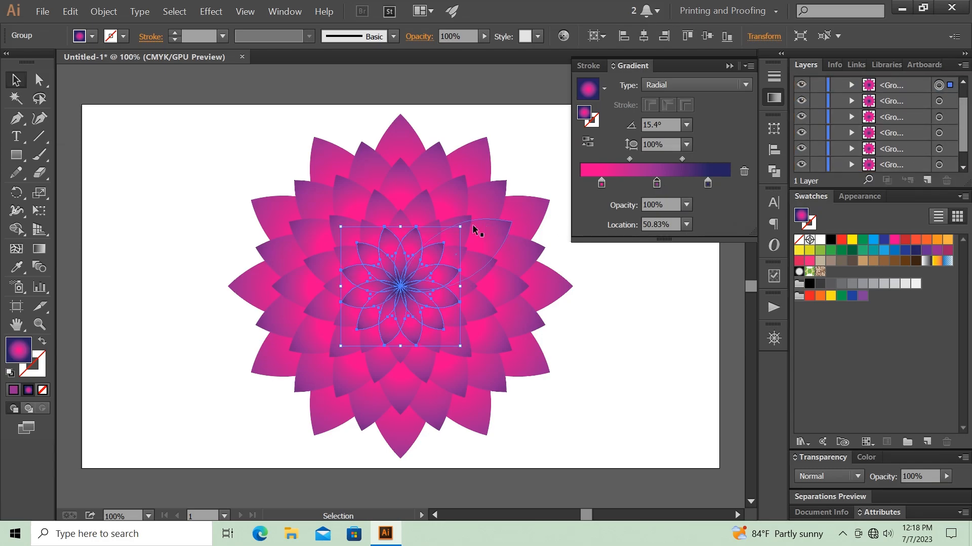
{"action": "left_click_drag", "start_coordinate": [460, 225], "coordinate": [473, 283]}
{"action": "left_click", "coordinate": [596, 367]}
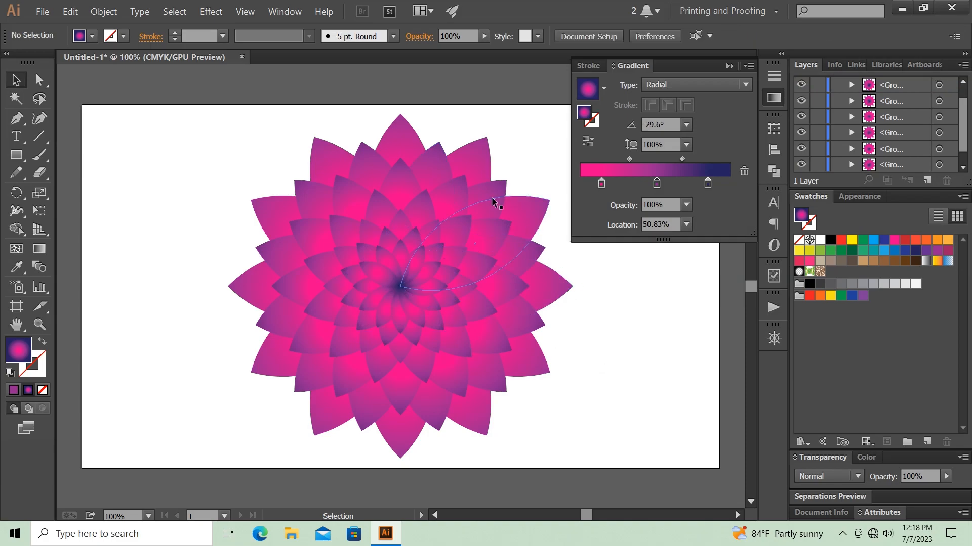
Move the outermost ring's pink gradient stop to 33%.
{"action": "left_click", "coordinate": [410, 147]}
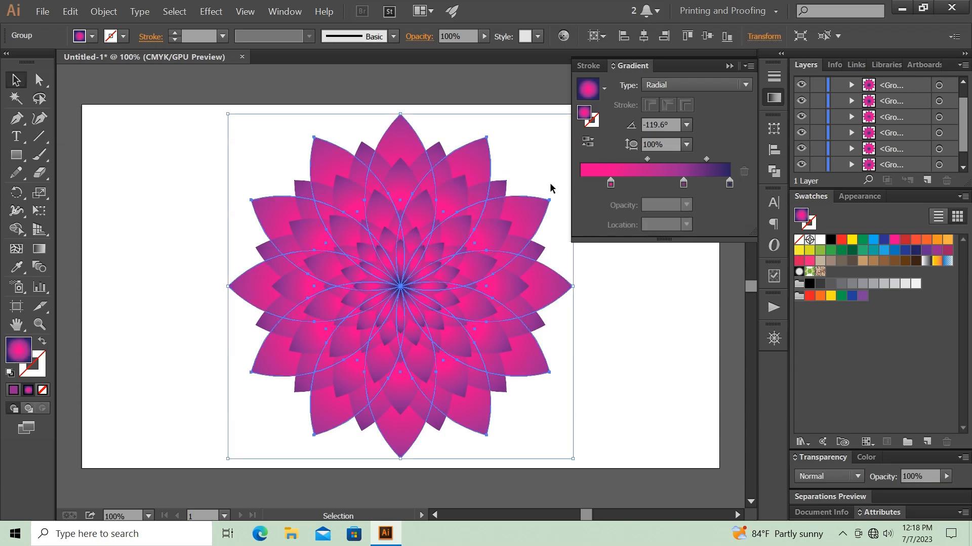
{"action": "left_click_drag", "start_coordinate": [611, 186], "coordinate": [633, 187]}
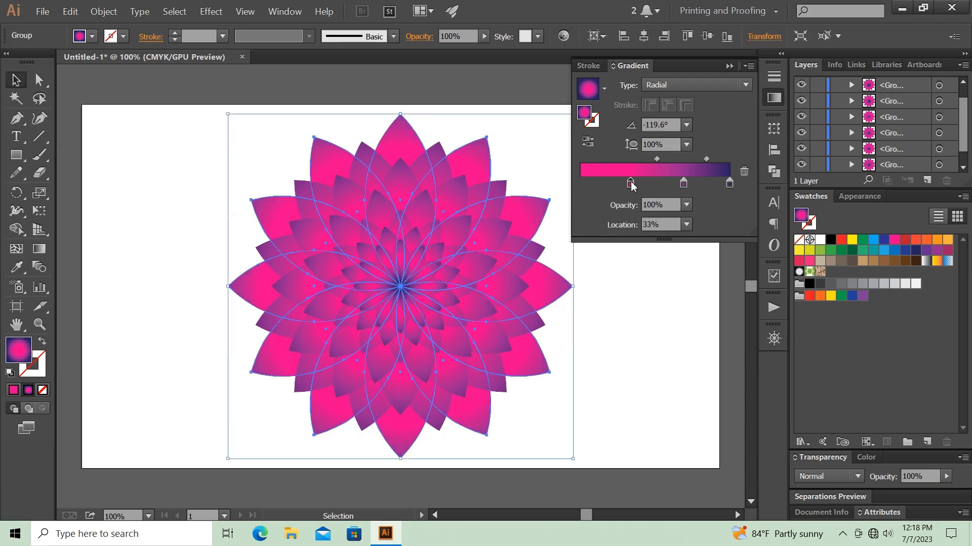
{"action": "left_click", "coordinate": [639, 305]}
Move the third ring's pink gradient stop to 26% and close the gradient settings.
{"action": "left_click", "coordinate": [334, 190]}
{"action": "left_click_drag", "start_coordinate": [618, 186], "coordinate": [621, 185]}
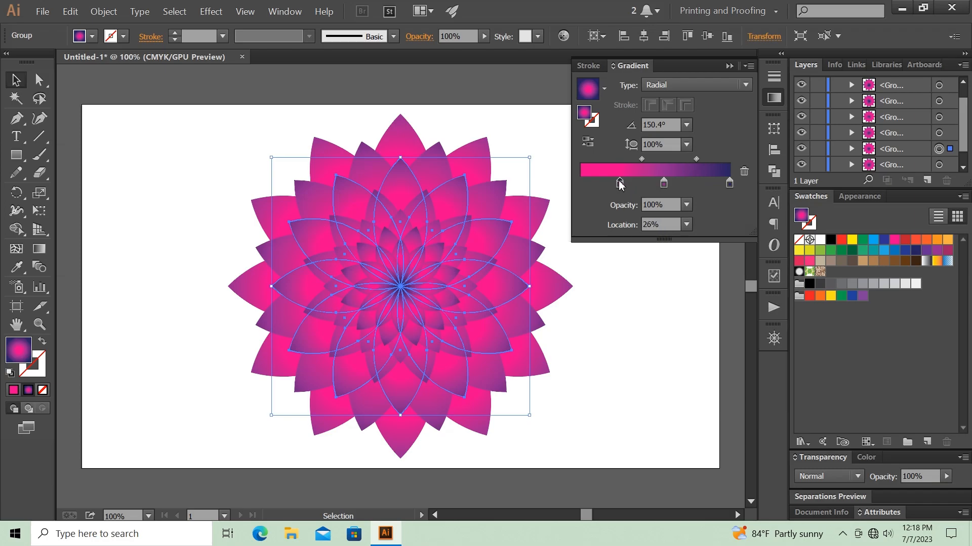
{"action": "left_click", "coordinate": [631, 263]}
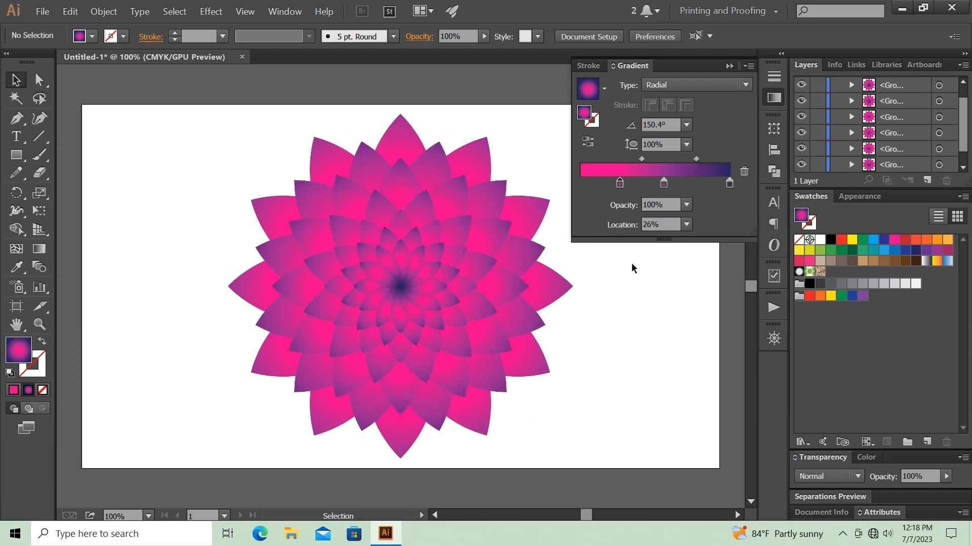
{"action": "left_click", "coordinate": [728, 66]}
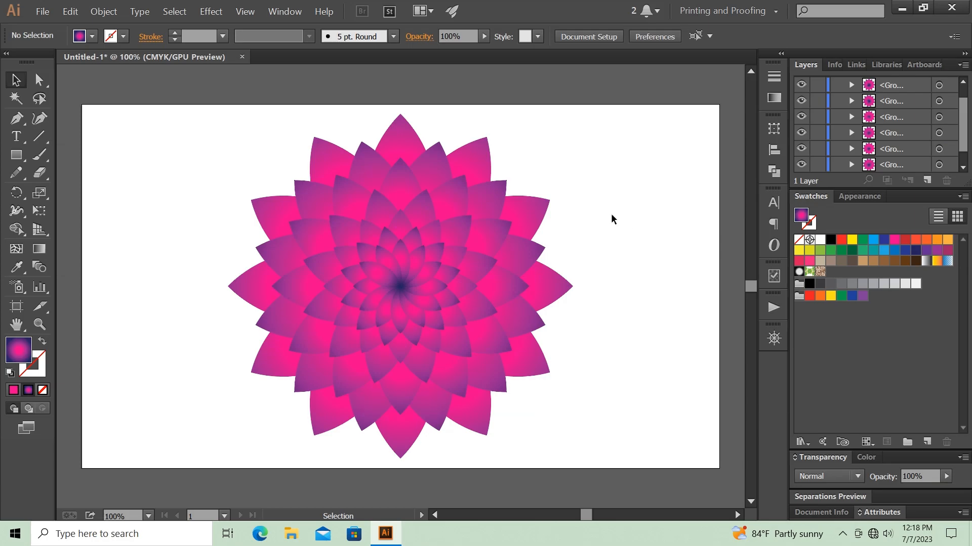
Duplicate the outermost flower group and fill one of the two with a light grey swatch.
{"action": "left_click", "coordinate": [521, 210]}
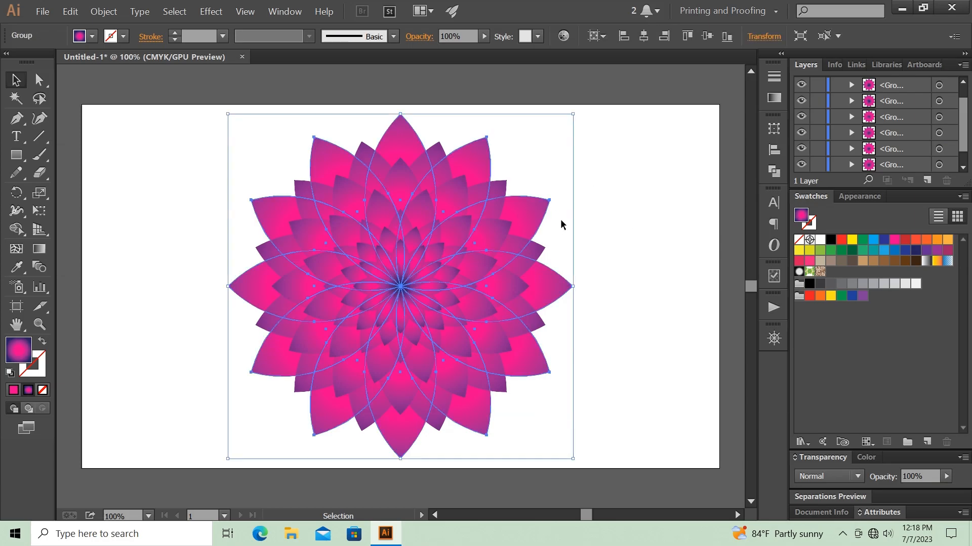
{"action": "scroll", "coordinate": [905, 124], "scroll_direction": "up", "scroll_amount": 2}
{"action": "scroll", "coordinate": [905, 123], "scroll_direction": "down", "scroll_amount": 3}
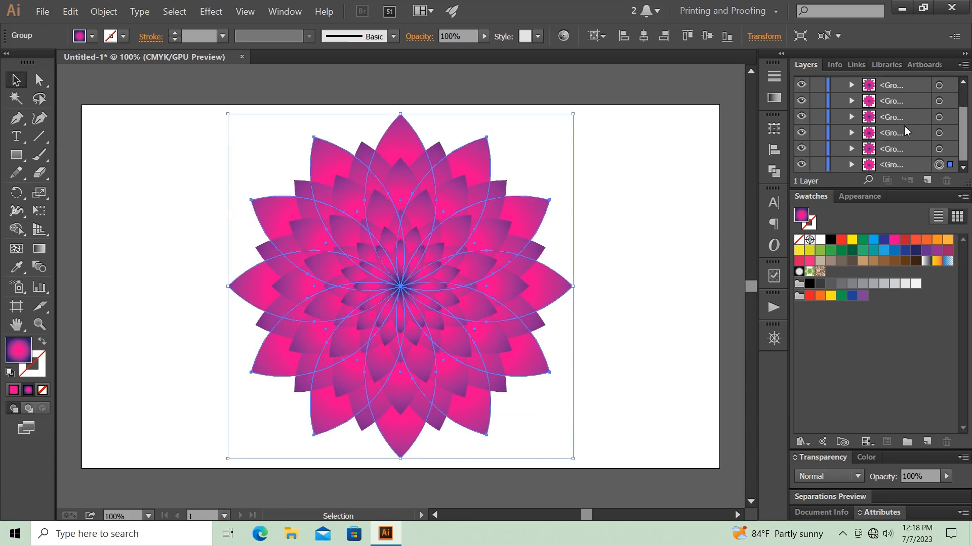
{"action": "left_click_drag", "start_coordinate": [897, 165], "coordinate": [926, 181]}
{"action": "left_click", "coordinate": [905, 285]}
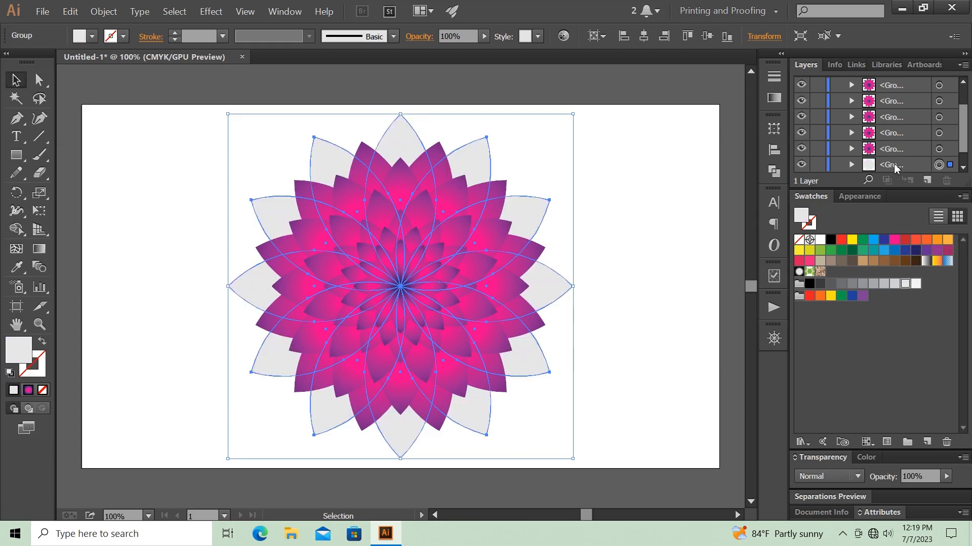
Move the light grey flower behind the pink rings, then enlarge and rotate it so its petals show between the outer ones.
{"action": "scroll", "coordinate": [895, 168], "scroll_direction": "down", "scroll_amount": 1}
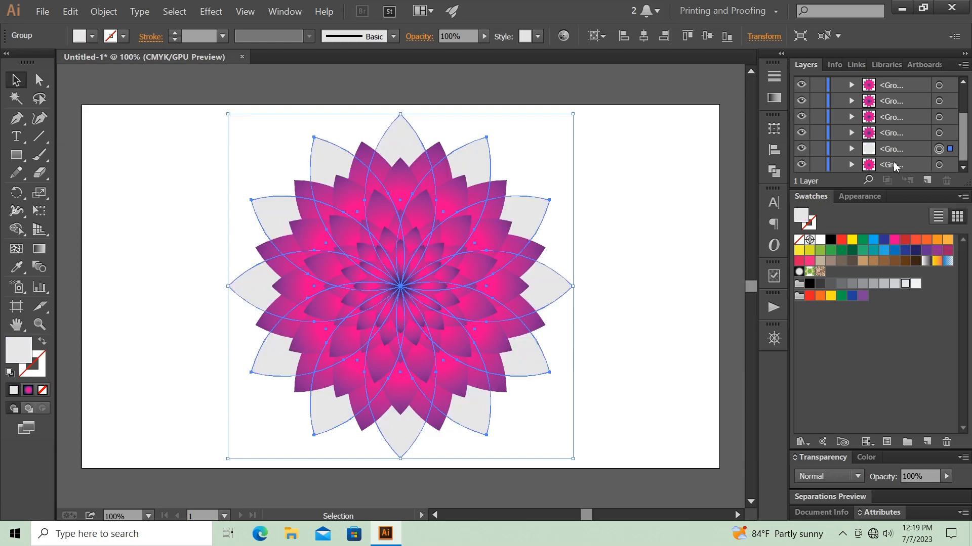
{"action": "left_click_drag", "start_coordinate": [891, 167], "coordinate": [894, 147]}
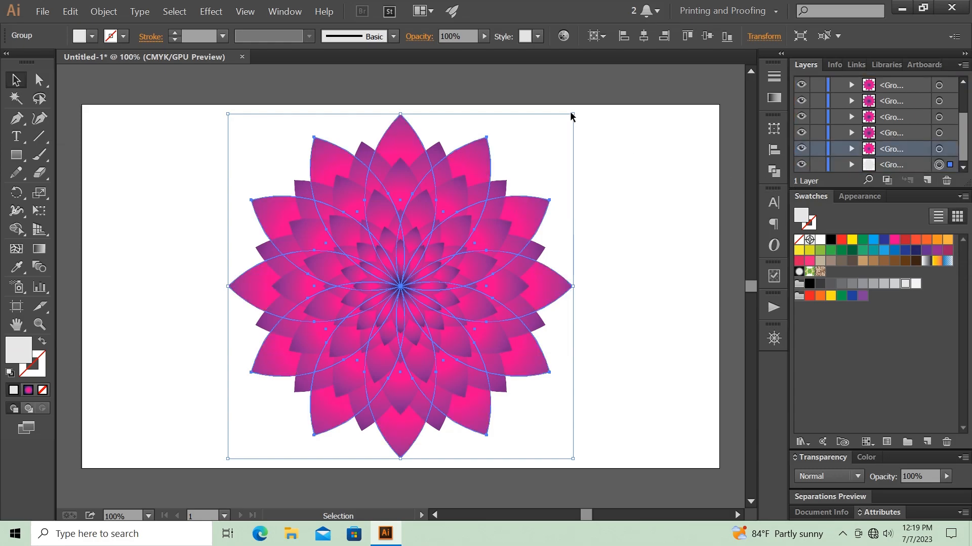
{"action": "left_click_drag", "start_coordinate": [573, 114], "coordinate": [601, 83]}
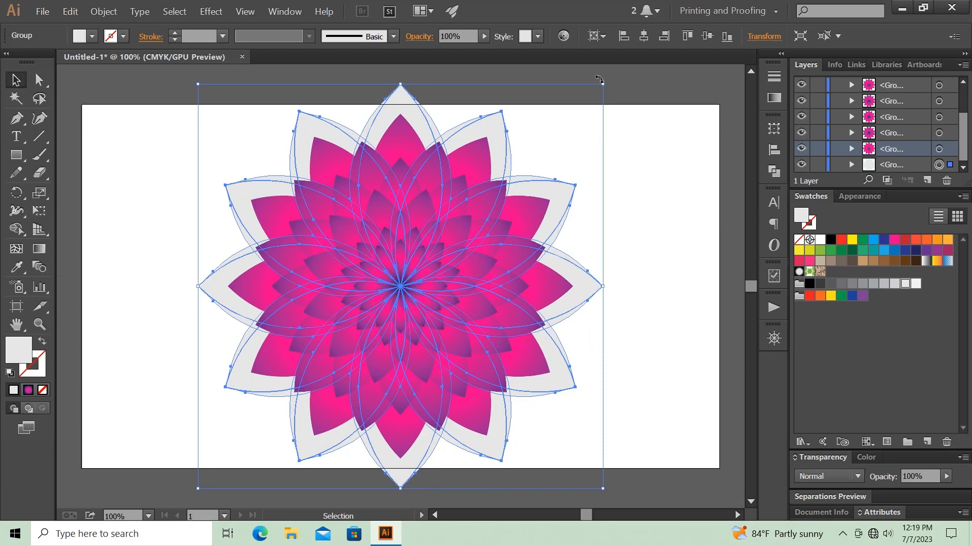
{"action": "left_click_drag", "start_coordinate": [599, 79], "coordinate": [582, 104]}
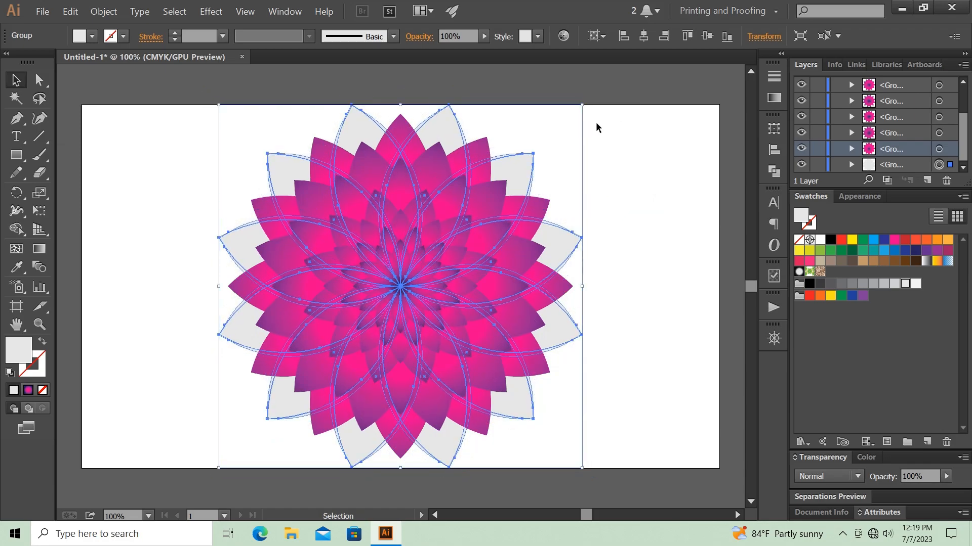
Duplicate the light grey flower group and give the selected flower a slightly darker grey fill.
{"action": "left_click_drag", "start_coordinate": [883, 163], "coordinate": [928, 183]}
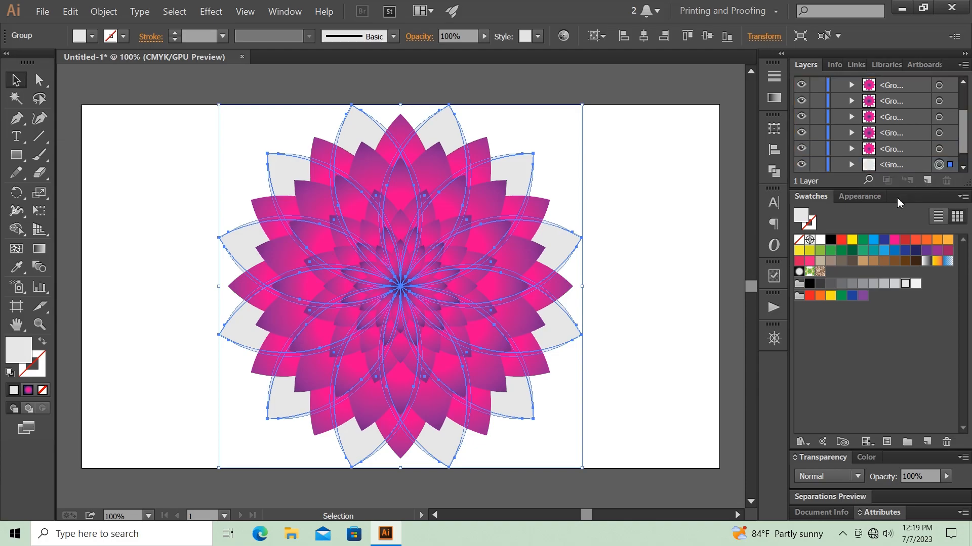
{"action": "left_click", "coordinate": [894, 283]}
Enlarge and rotate the darker grey flower between the light grey petals, and place it behind the light grey group.
{"action": "left_click_drag", "start_coordinate": [583, 106], "coordinate": [617, 78]}
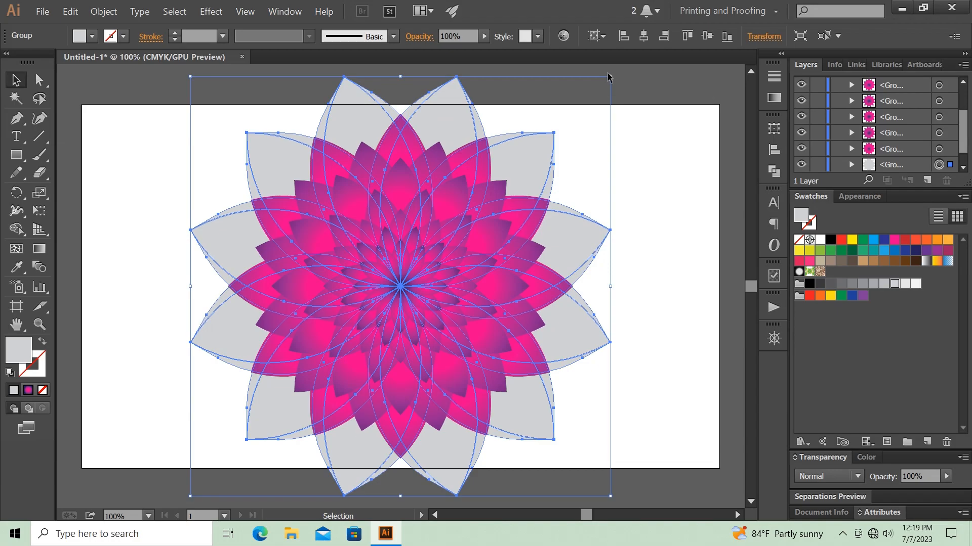
{"action": "key", "text": "ctrl+shift+b"}
{"action": "left_click_drag", "start_coordinate": [640, 154], "coordinate": [637, 182]}
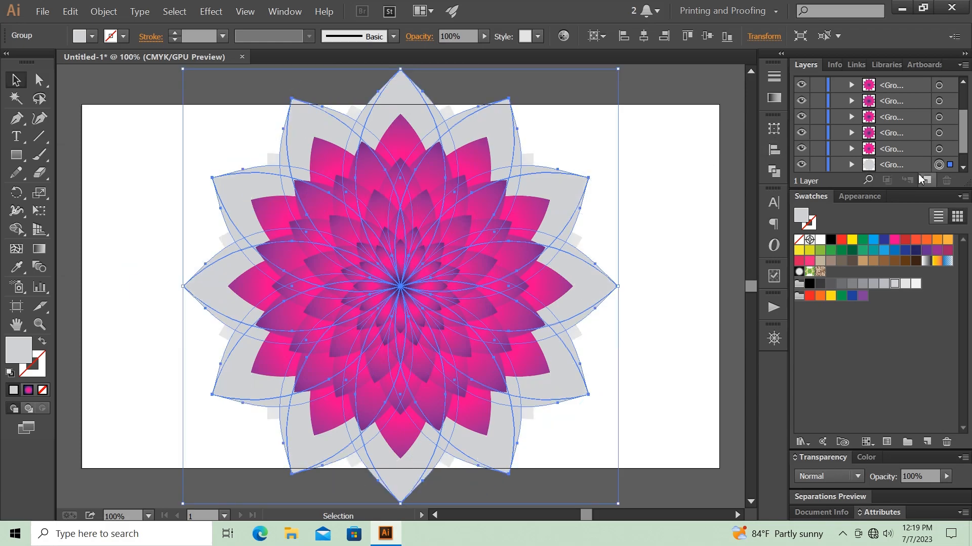
{"action": "key", "text": "ctrl+f"}
{"action": "left_click_drag", "start_coordinate": [888, 165], "coordinate": [889, 144]}
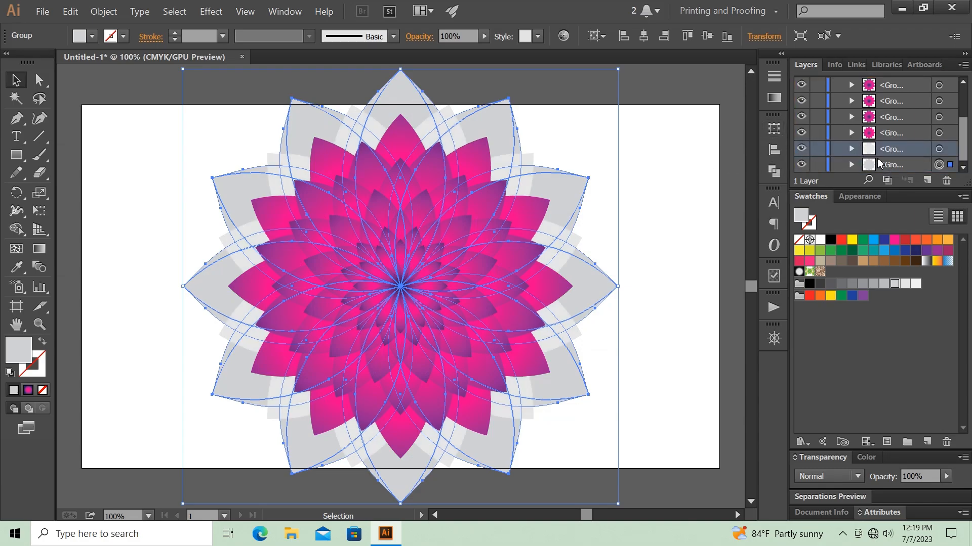
Duplicate the outermost grey flower group and fill the selected flower with a darker grey swatch.
{"action": "left_click_drag", "start_coordinate": [879, 161], "coordinate": [927, 180]}
{"action": "left_click", "coordinate": [883, 284]}
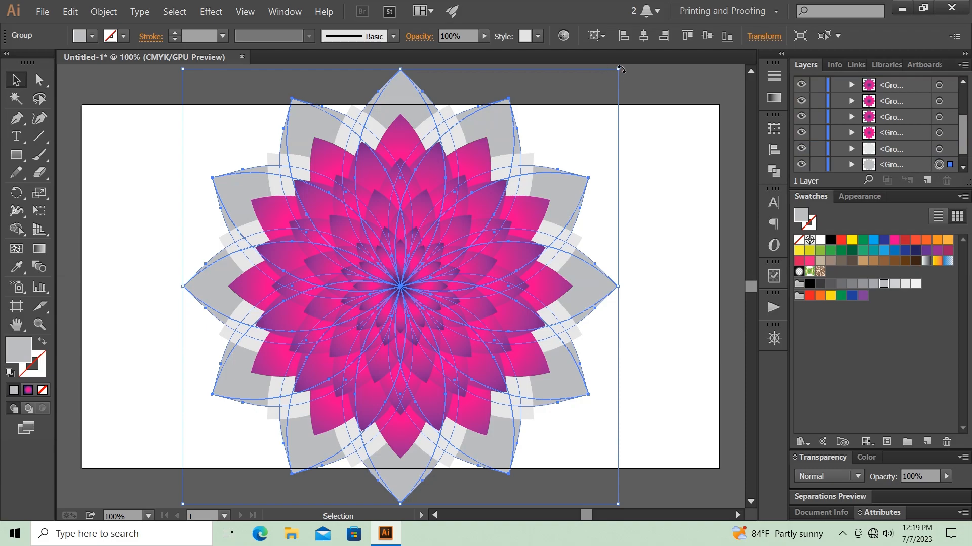
Enlarge and rotate the darkest grey flower so its petals fall between those of the flower it was copied from.
{"action": "left_click_drag", "start_coordinate": [619, 69], "coordinate": [674, 218]}
{"action": "scroll", "coordinate": [633, 156], "scroll_direction": "up", "scroll_amount": 2}
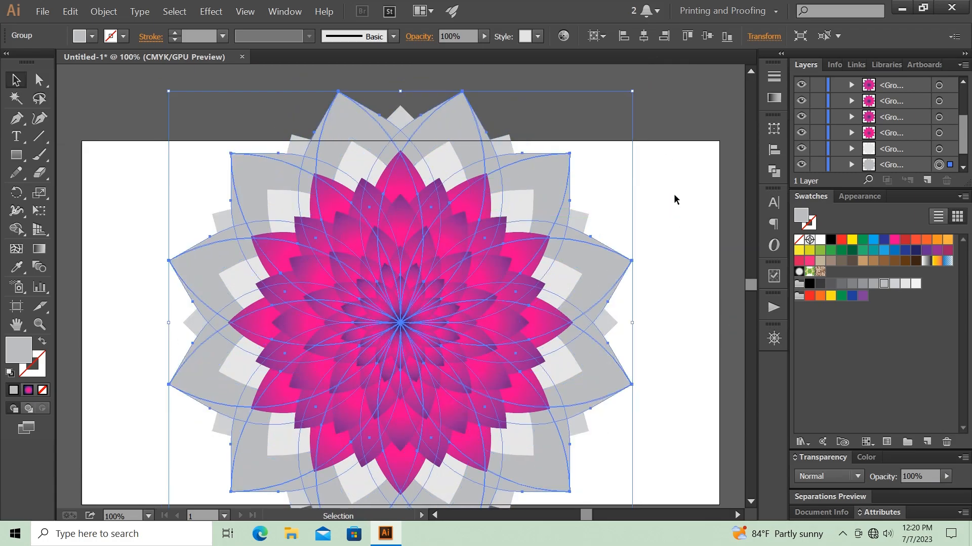
{"action": "left_click", "coordinate": [673, 195]}
Enlarge the mid-grey flower behind so its petal tips reach as far out as the darkest grey ring.
{"action": "left_click", "coordinate": [502, 144]}
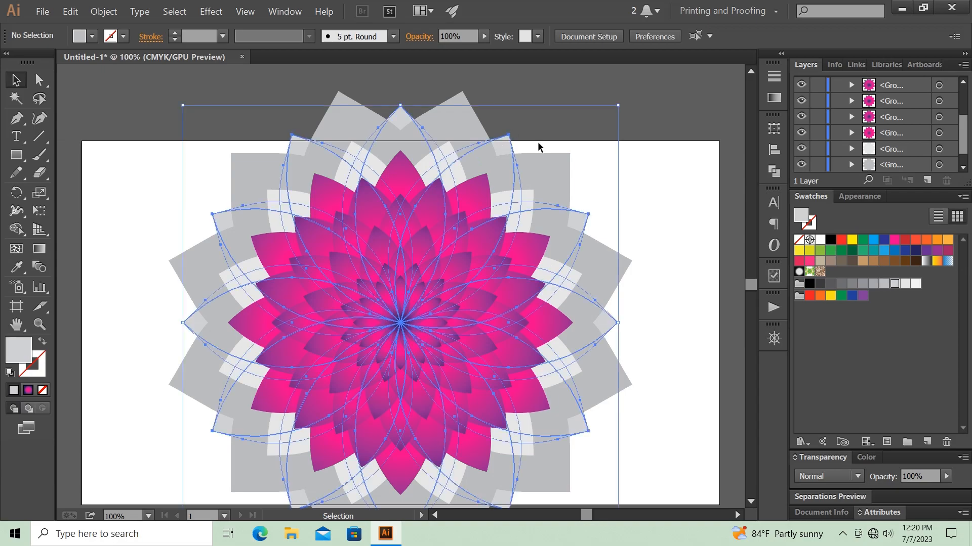
{"action": "left_click_drag", "start_coordinate": [618, 105], "coordinate": [633, 90]}
{"action": "left_click", "coordinate": [664, 159]}
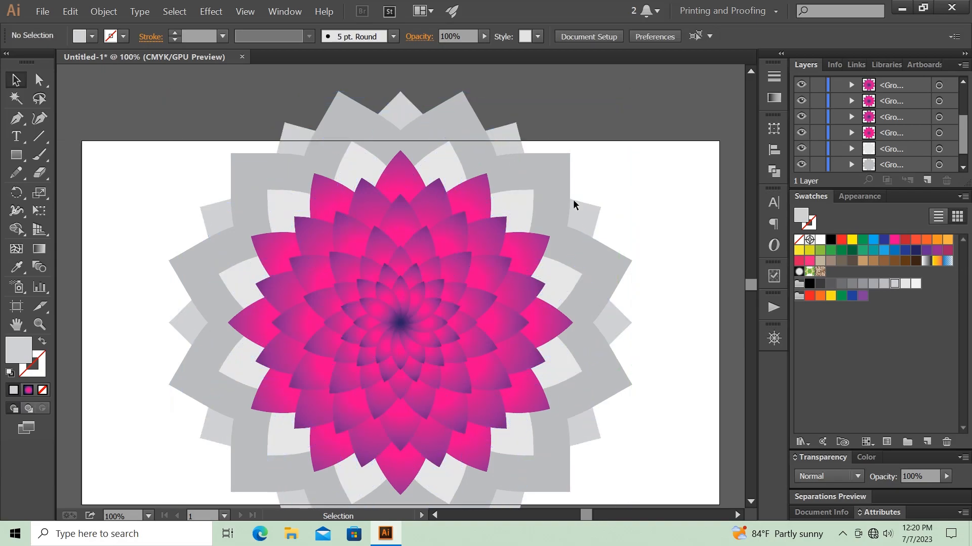
Enlarge the lightest grey flower very slightly about its centre.
{"action": "left_click", "coordinate": [513, 210]}
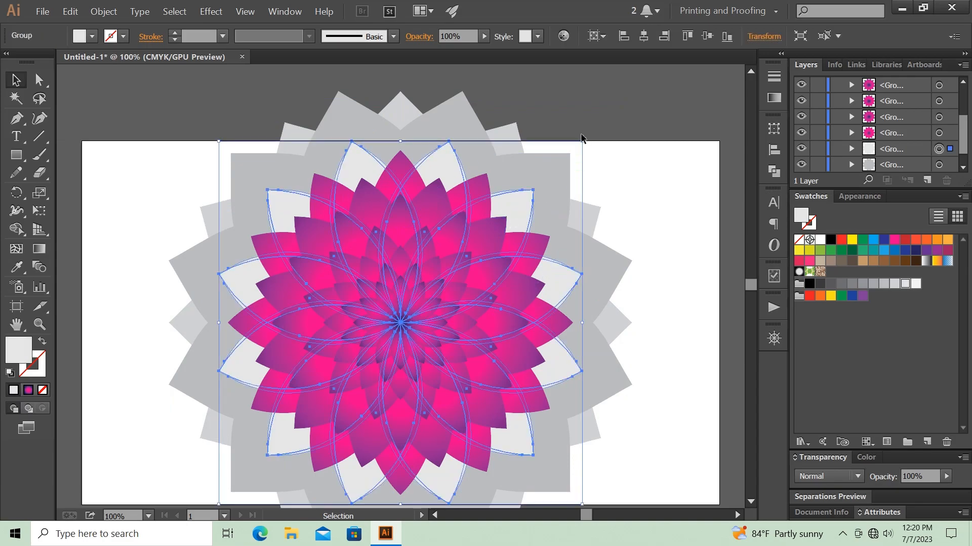
{"action": "mouse_move", "coordinate": [582, 142]}
{"action": "left_mouse_down"}
{"action": "mouse_move", "coordinate": [588, 135]}
{"action": "mouse_move", "coordinate": [582, 142]}
{"action": "left_mouse_up"}
{"action": "left_click", "coordinate": [627, 169]}
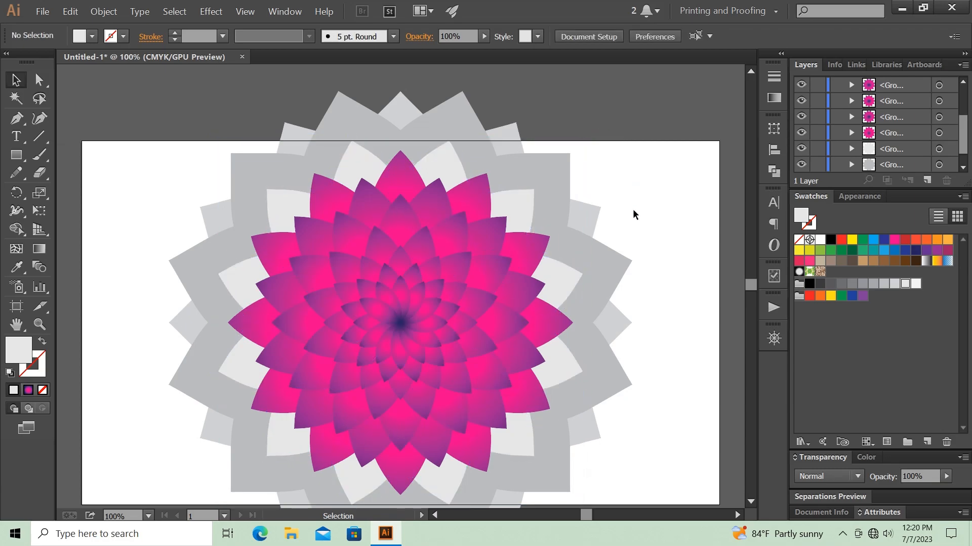
Fill the lightest grey flower with the white-to-black gradient and set the gradient type to Radial.
{"action": "scroll", "coordinate": [646, 208], "scroll_direction": "down", "scroll_amount": 2}
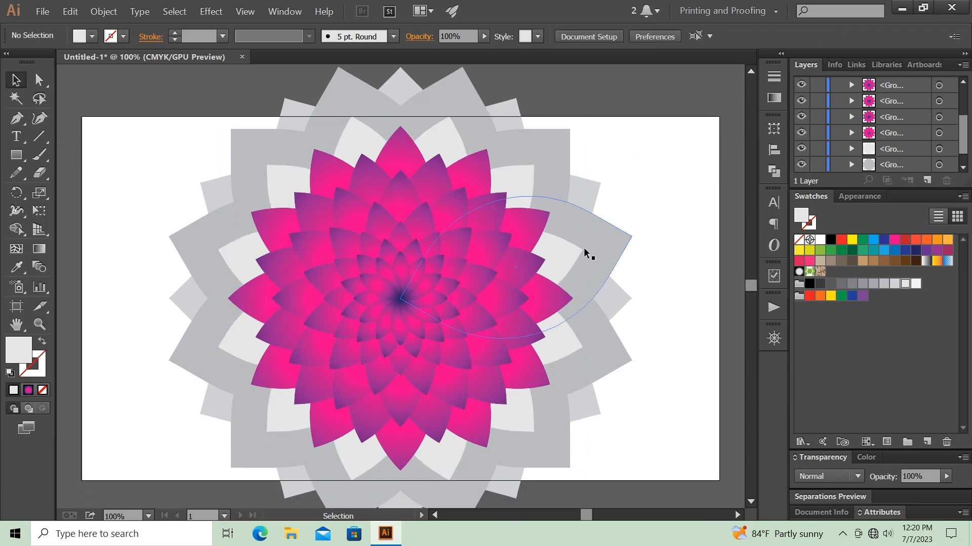
{"action": "left_click", "coordinate": [565, 257]}
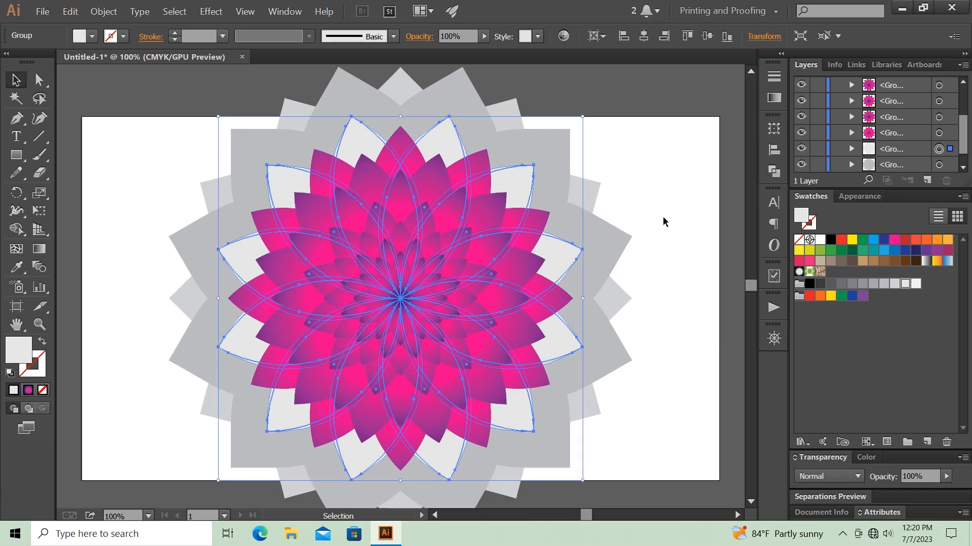
{"action": "left_click", "coordinate": [774, 97]}
{"action": "left_click", "coordinate": [604, 88]}
{"action": "left_click", "coordinate": [560, 116]}
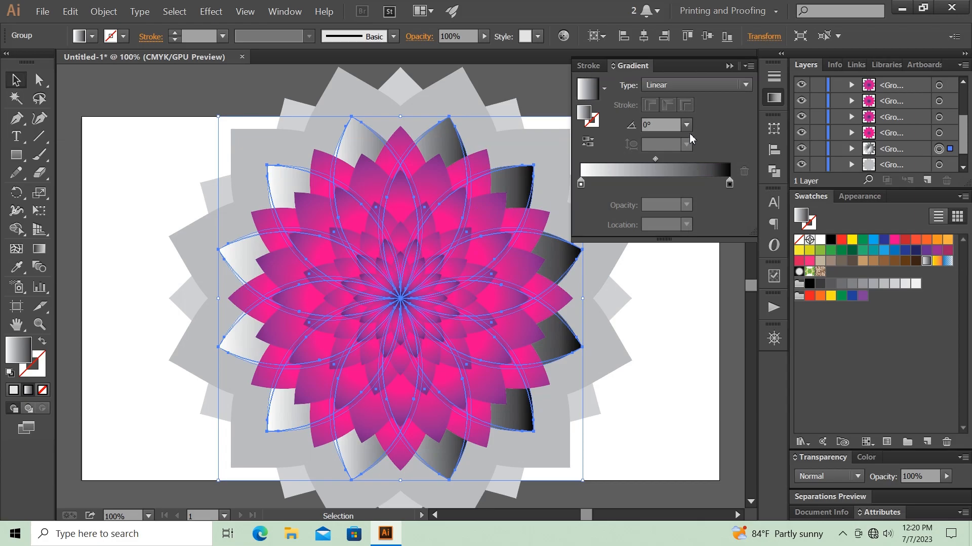
{"action": "left_click", "coordinate": [693, 84]}
{"action": "left_click", "coordinate": [682, 120]}
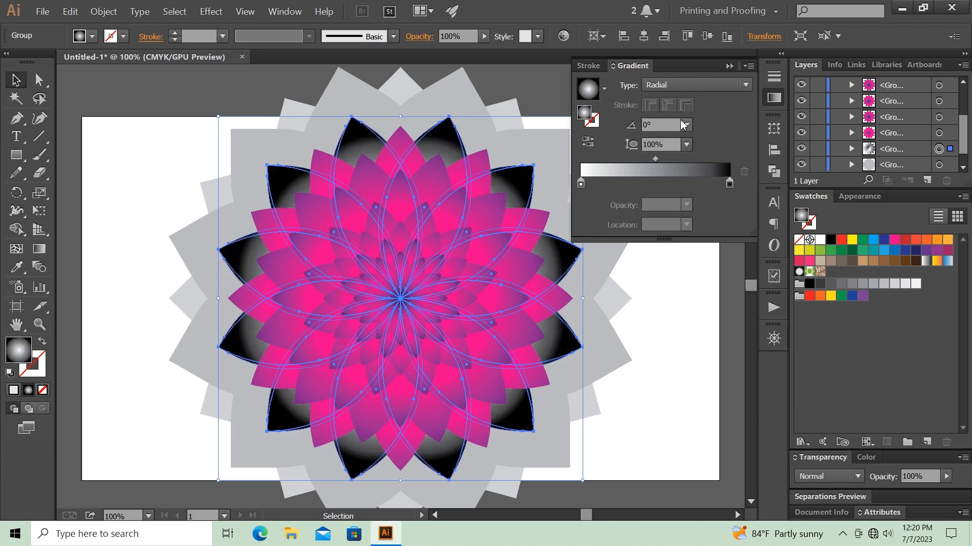
Reverse the innermost grey flower's gradient so black is at the centre, and move the black stop to about 30%.
{"action": "left_click", "coordinate": [587, 142]}
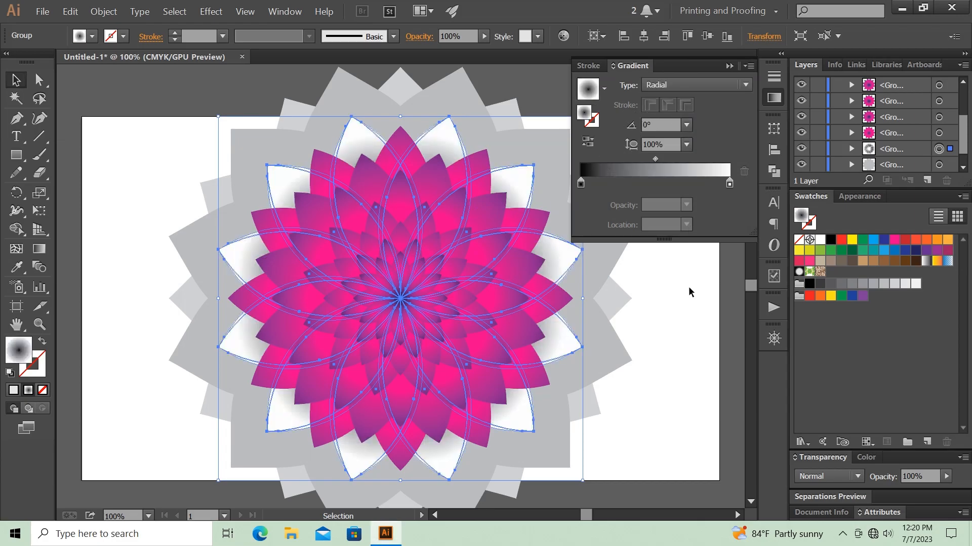
{"action": "left_click", "coordinate": [688, 288]}
{"action": "left_click", "coordinate": [564, 275]}
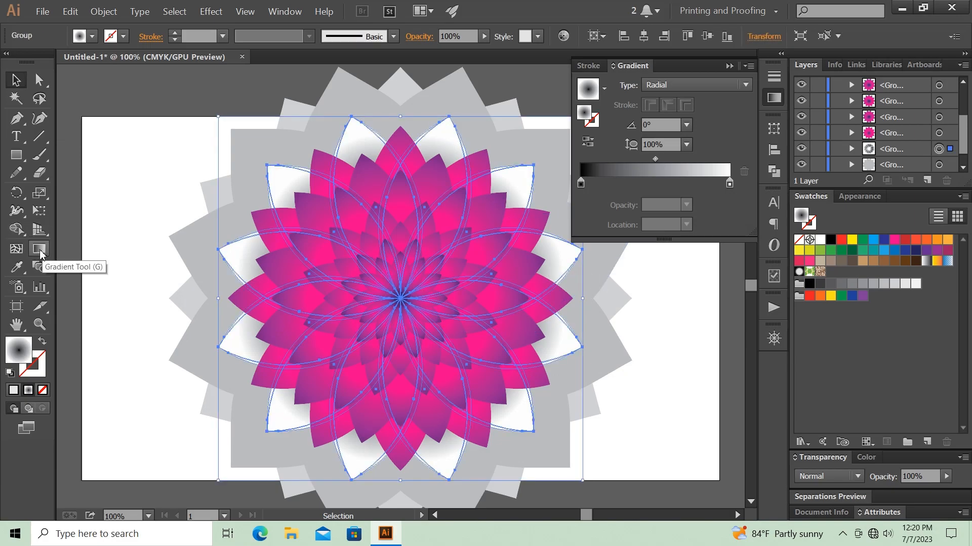
{"action": "left_click_drag", "start_coordinate": [581, 183], "coordinate": [626, 184]}
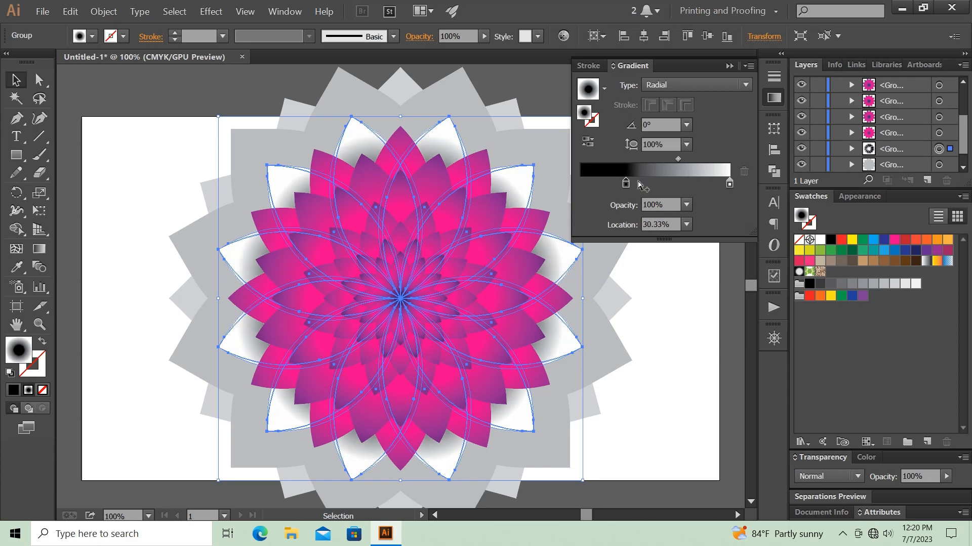
Change the outer gradient stop of the innermost grey flower from white to a light grey swatch.
{"action": "double_click", "coordinate": [730, 184]}
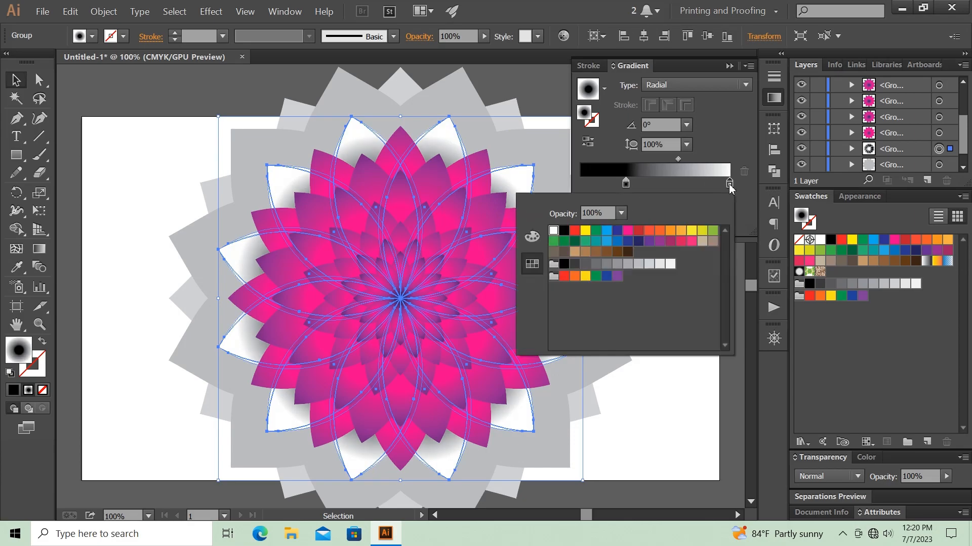
{"action": "left_click", "coordinate": [660, 264]}
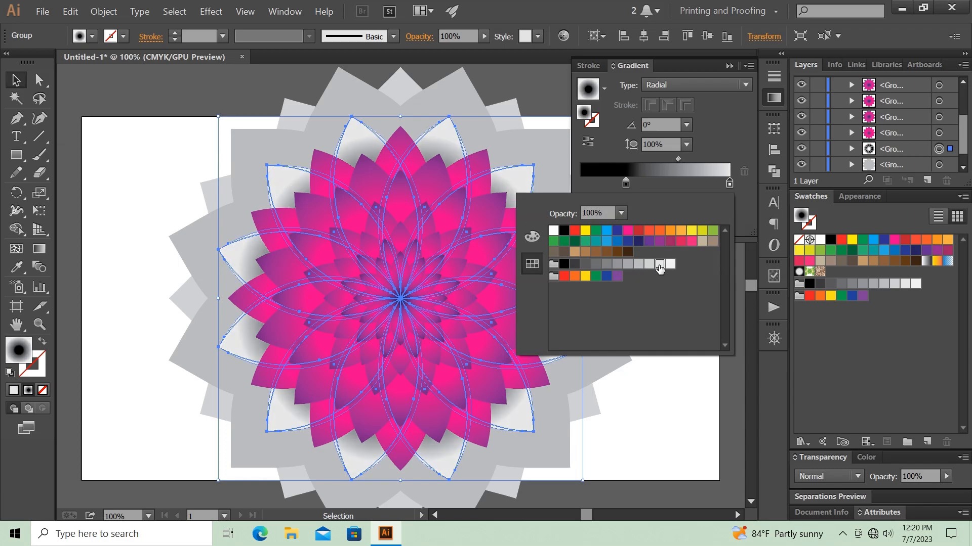
{"action": "left_click", "coordinate": [700, 360]}
{"action": "left_click", "coordinate": [701, 363]}
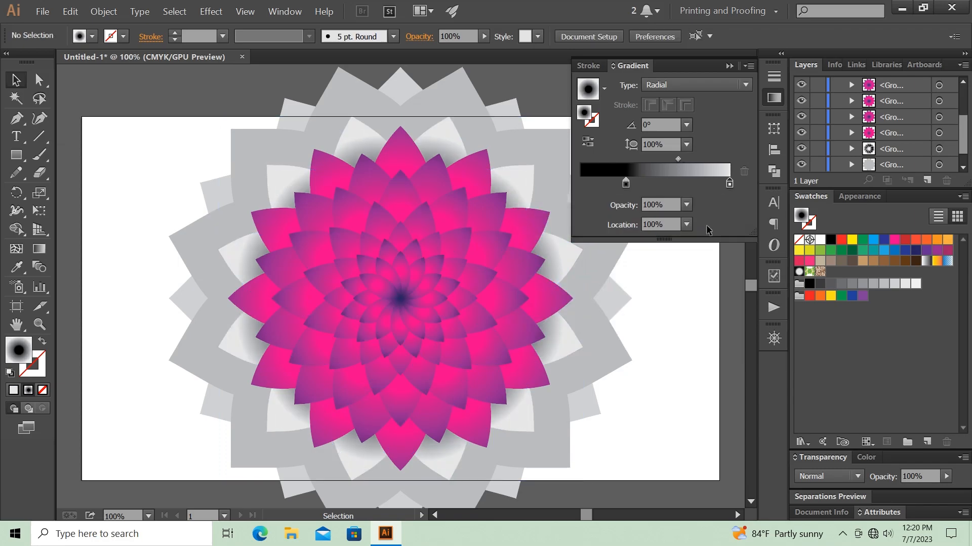
Try to set the outer gradient stop to a darker grey swatch with no flower selected.
{"action": "double_click", "coordinate": [729, 184]}
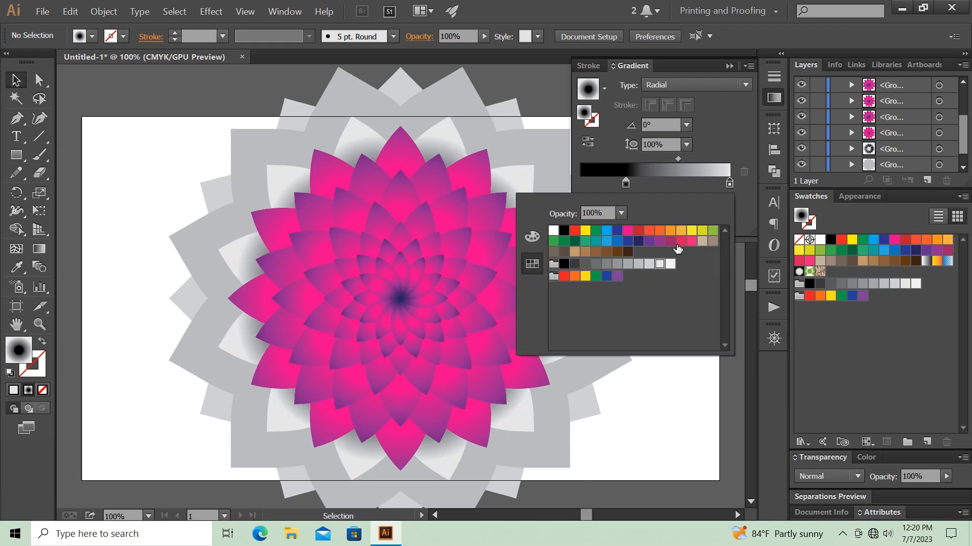
{"action": "left_click", "coordinate": [639, 266]}
{"action": "left_click", "coordinate": [701, 377]}
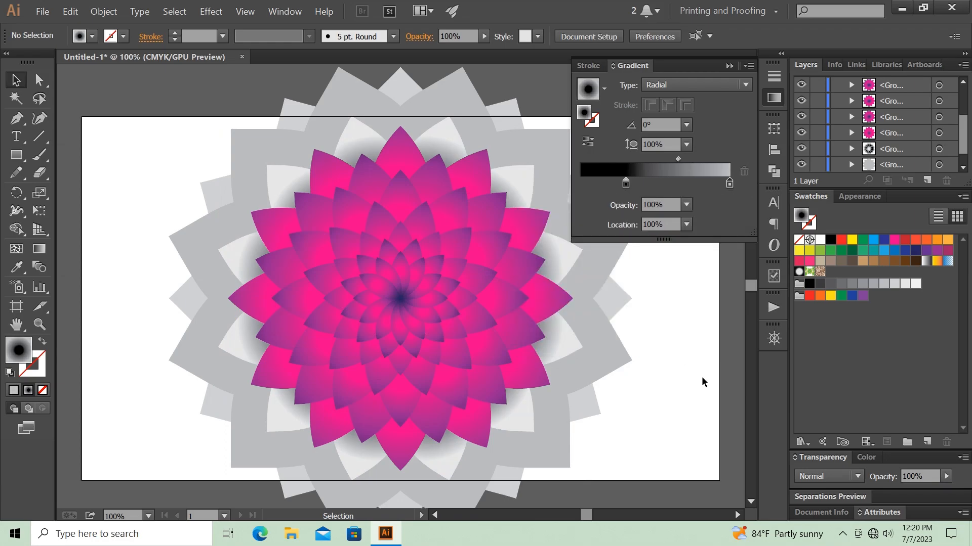
Select the innermost grey flower and set its outer gradient stop to a slightly darker light grey.
{"action": "left_click", "coordinate": [559, 336]}
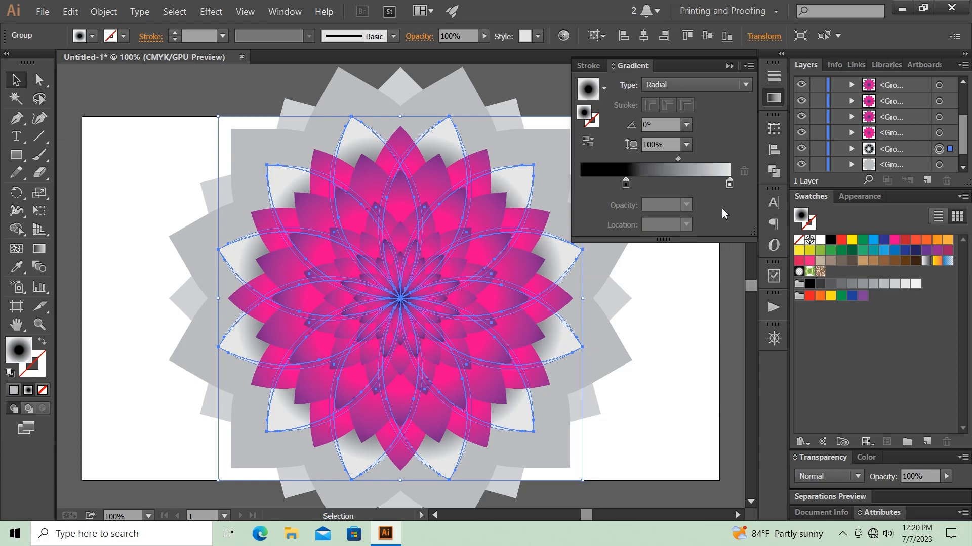
{"action": "double_click", "coordinate": [729, 183]}
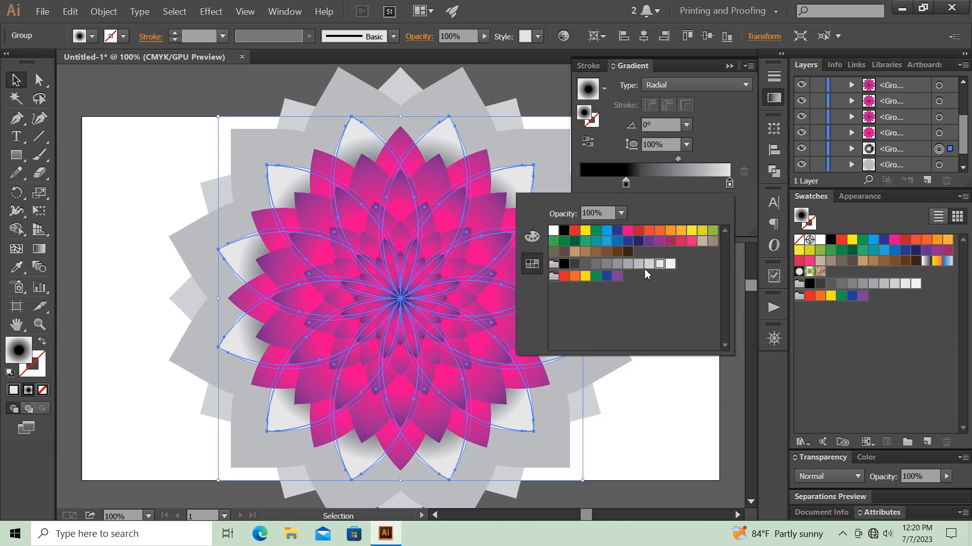
{"action": "left_click", "coordinate": [705, 390]}
{"action": "left_click", "coordinate": [697, 385]}
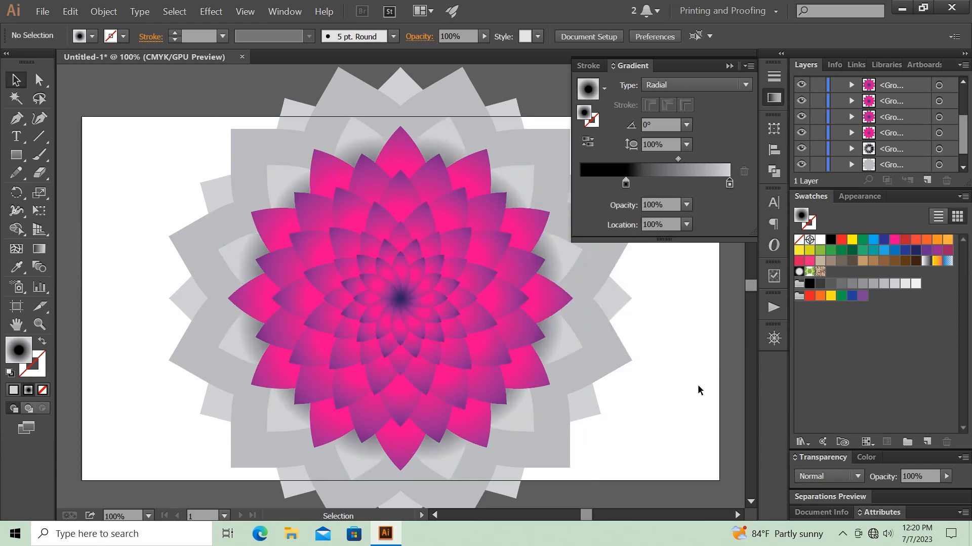
Apply the same radial black-to-grey gradient to the darkest grey flower and shift its black stop slightly inward.
{"action": "left_click", "coordinate": [605, 332]}
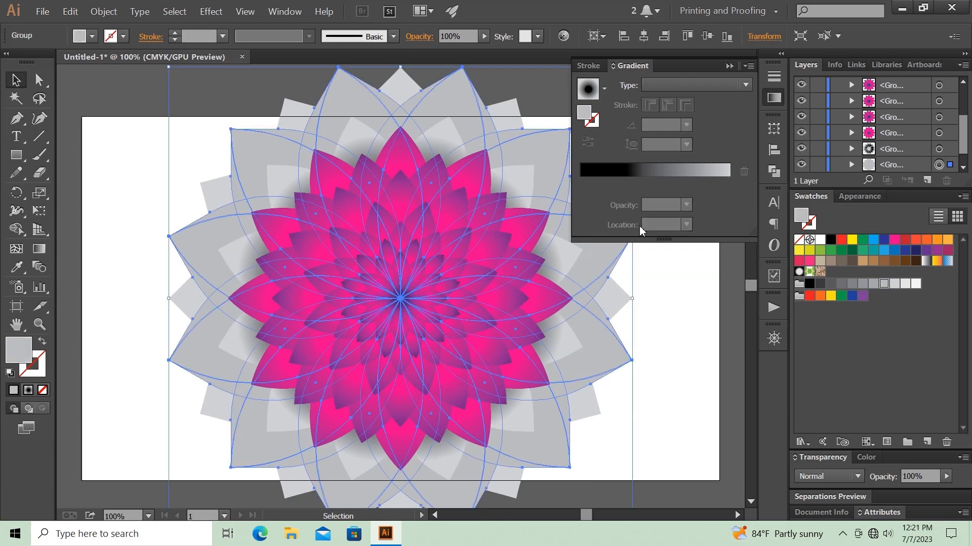
{"action": "left_click", "coordinate": [626, 183]}
{"action": "left_click_drag", "start_coordinate": [626, 183], "coordinate": [621, 183]}
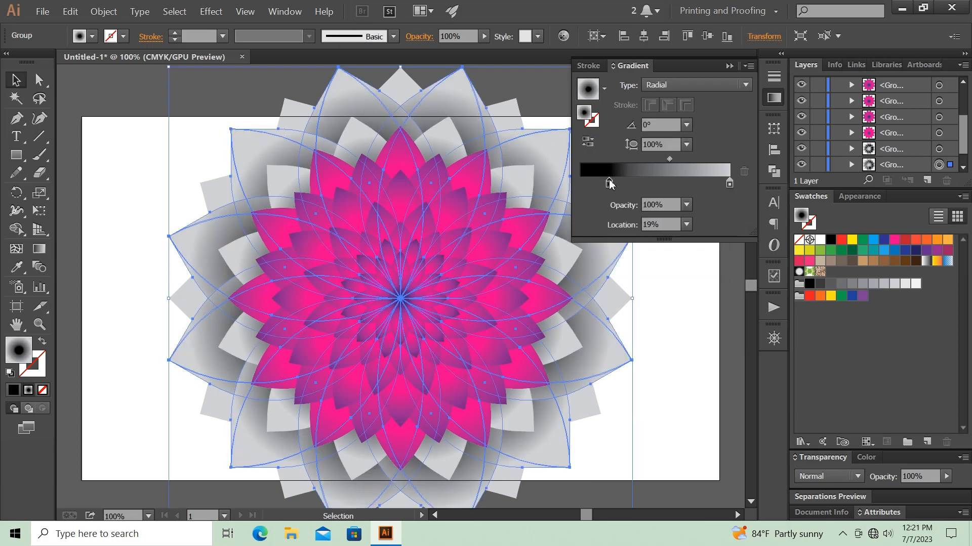
Move that flower's outer gradient stop to 95.33% and recolour it with the lightest grey swatch.
{"action": "mouse_move", "coordinate": [729, 183]}
{"action": "left_mouse_down"}
{"action": "mouse_move", "coordinate": [708, 183]}
{"action": "mouse_move", "coordinate": [722, 184]}
{"action": "left_mouse_up"}
{"action": "double_click", "coordinate": [723, 183]}
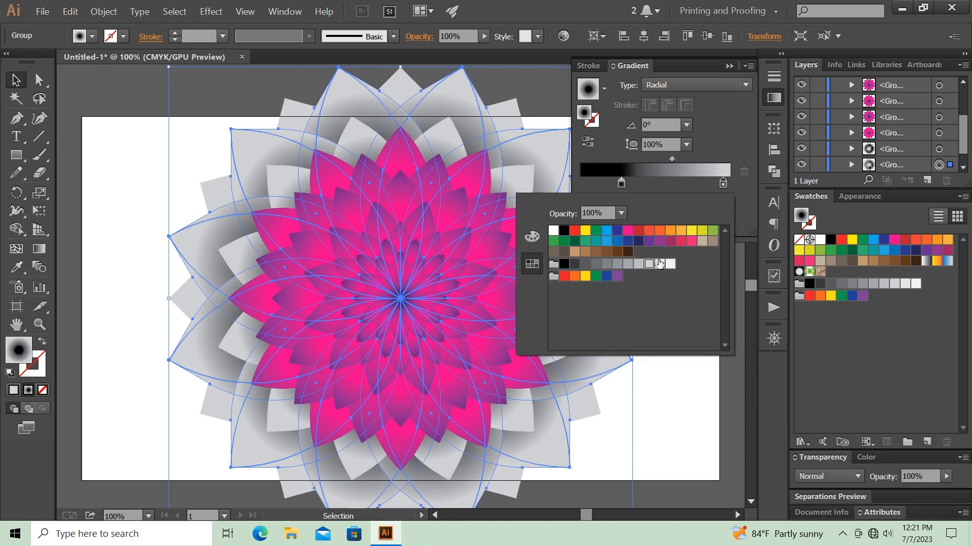
{"action": "left_click", "coordinate": [670, 263]}
{"action": "left_click", "coordinate": [681, 363]}
{"action": "left_click", "coordinate": [682, 363]}
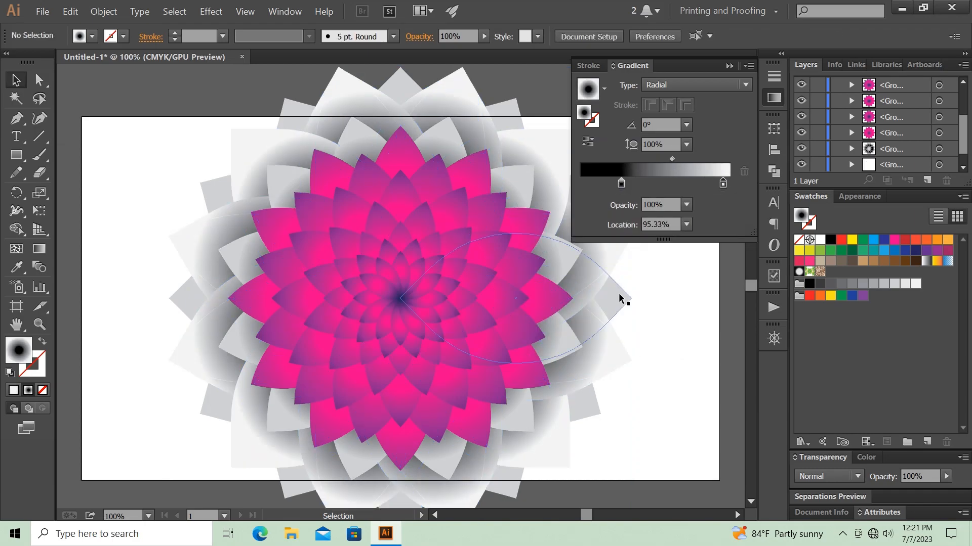
Apply the radial gradient to the rearmost grey flower, with the black stop moved far outward and a light grey outer stop.
{"action": "left_click", "coordinate": [618, 293]}
{"action": "left_click", "coordinate": [649, 170]}
{"action": "left_click_drag", "start_coordinate": [622, 183], "coordinate": [685, 188]}
{"action": "double_click", "coordinate": [723, 184]}
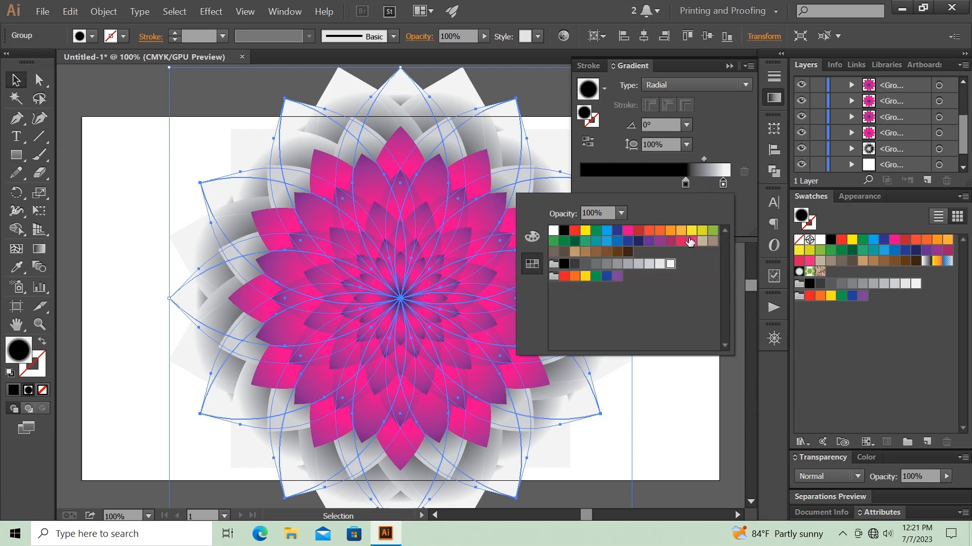
{"action": "left_click", "coordinate": [649, 264]}
{"action": "left_click", "coordinate": [683, 369]}
{"action": "left_click", "coordinate": [681, 369]}
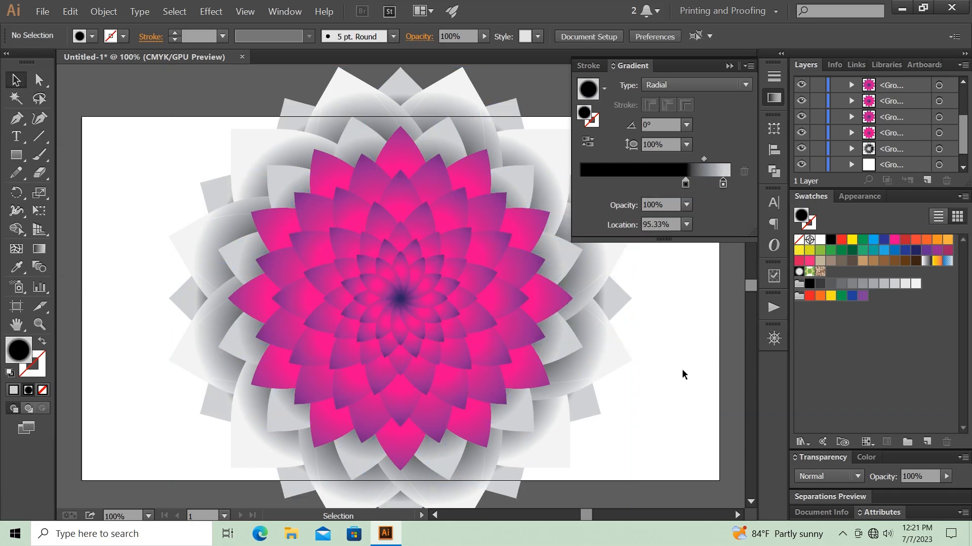
On the large front grey flower, move the outer gradient stop to the end and add a light grey stop at 70.5%.
{"action": "left_click", "coordinate": [545, 155]}
{"action": "mouse_move", "coordinate": [723, 183]}
{"action": "left_mouse_down"}
{"action": "mouse_move", "coordinate": [711, 184]}
{"action": "mouse_move", "coordinate": [729, 185]}
{"action": "left_mouse_up"}
{"action": "left_click", "coordinate": [686, 184]}
{"action": "double_click", "coordinate": [686, 183]}
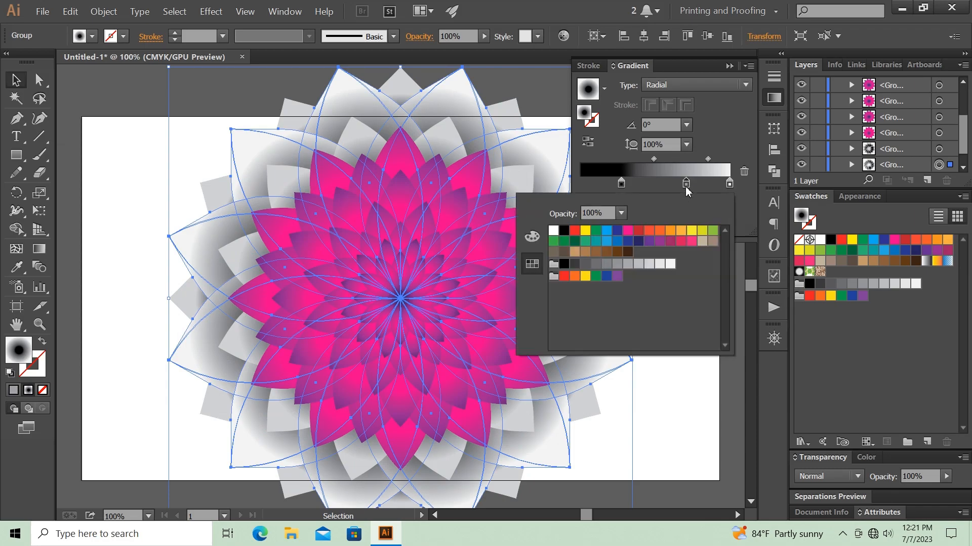
{"action": "left_click", "coordinate": [647, 264]}
{"action": "left_click", "coordinate": [676, 385]}
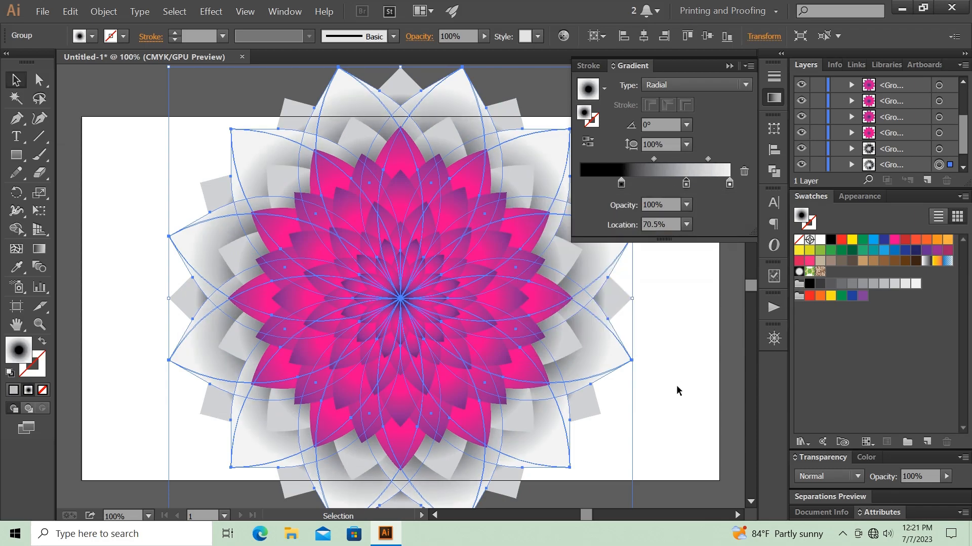
{"action": "left_click", "coordinate": [676, 385]}
{"action": "left_click", "coordinate": [729, 65]}
Lower the rearmost grey flower's opacity to 53%.
{"action": "left_click", "coordinate": [619, 180]}
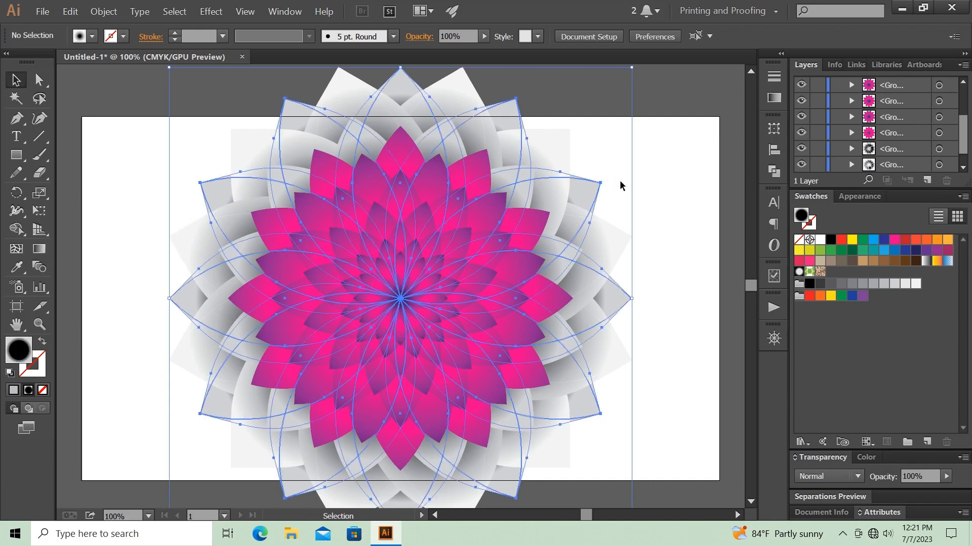
{"action": "left_click", "coordinate": [945, 476]}
{"action": "left_click_drag", "start_coordinate": [940, 491], "coordinate": [926, 495]}
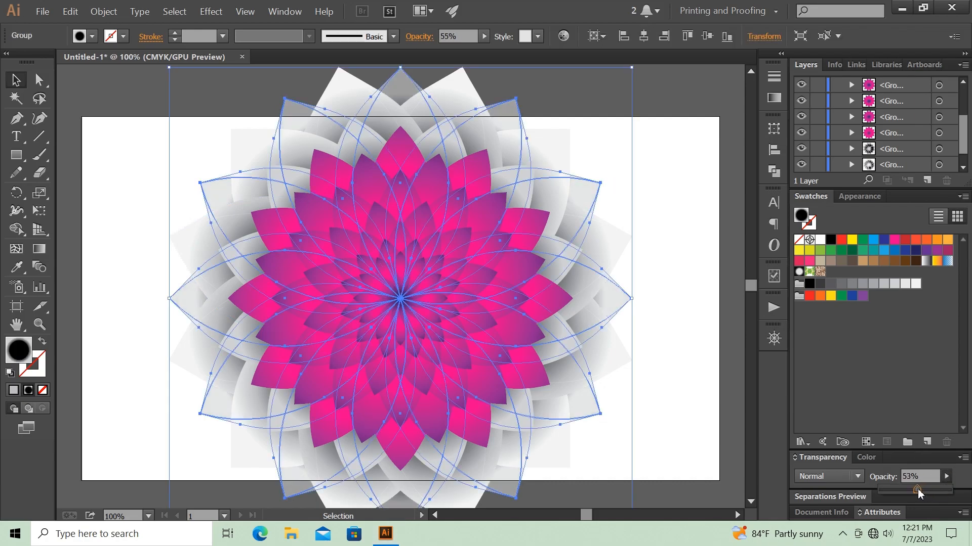
{"action": "left_click", "coordinate": [666, 240]}
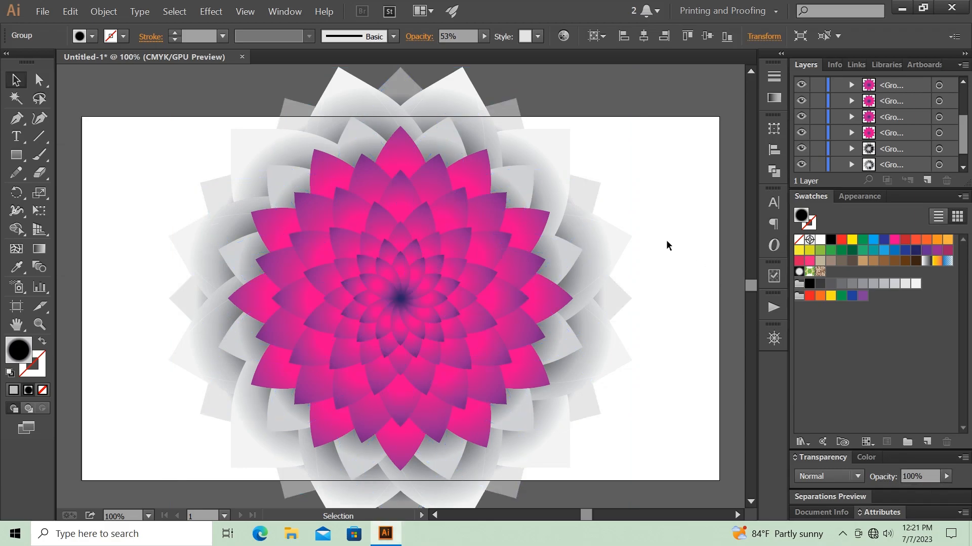
Lower the opacity of the large grey flower in front of the rearmost one to 83%.
{"action": "left_click", "coordinate": [555, 147]}
{"action": "left_click", "coordinate": [945, 476]}
{"action": "left_click_drag", "start_coordinate": [951, 490], "coordinate": [943, 494]}
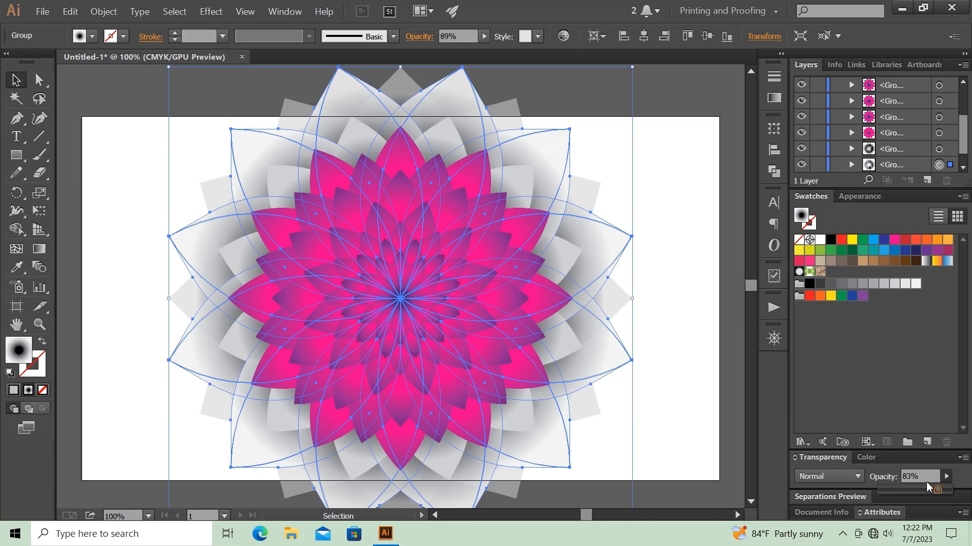
{"action": "left_click", "coordinate": [639, 217]}
Lower the opacity of the innermost grey flower to 80%.
{"action": "left_click", "coordinate": [519, 176]}
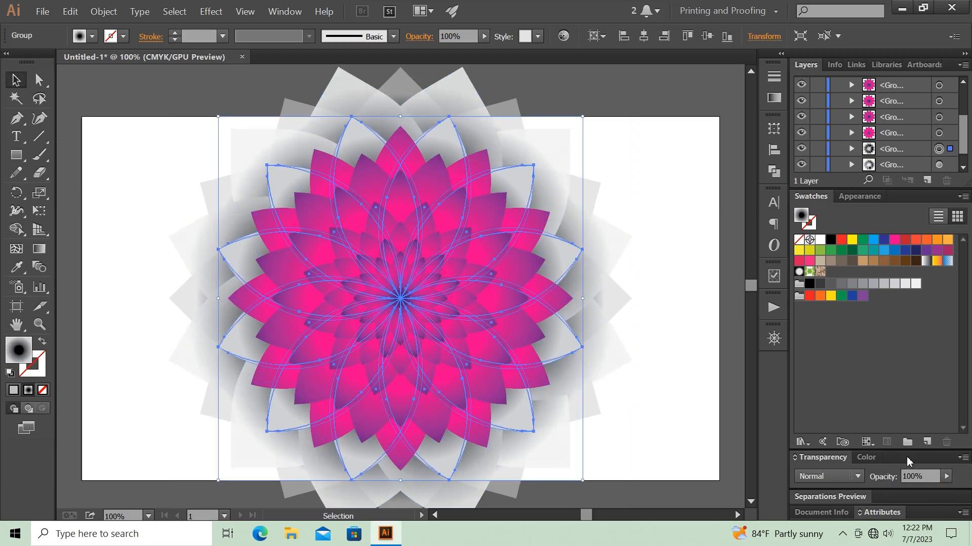
{"action": "left_click", "coordinate": [946, 476]}
{"action": "left_click_drag", "start_coordinate": [944, 490], "coordinate": [940, 494]}
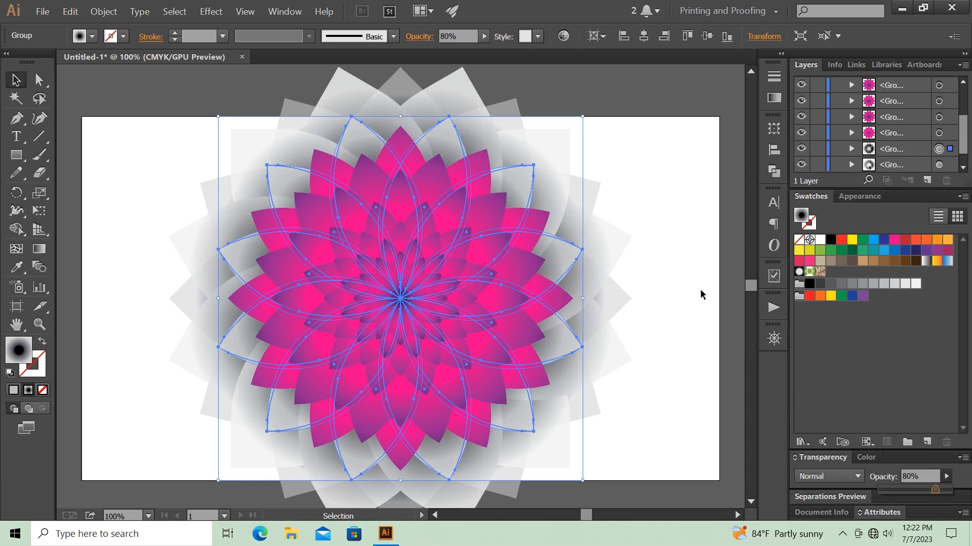
Group all the pink and grey petal rings and scale the group down from its center to fit within the artboard.
{"action": "left_click", "coordinate": [682, 274]}
{"action": "left_click", "coordinate": [682, 275]}
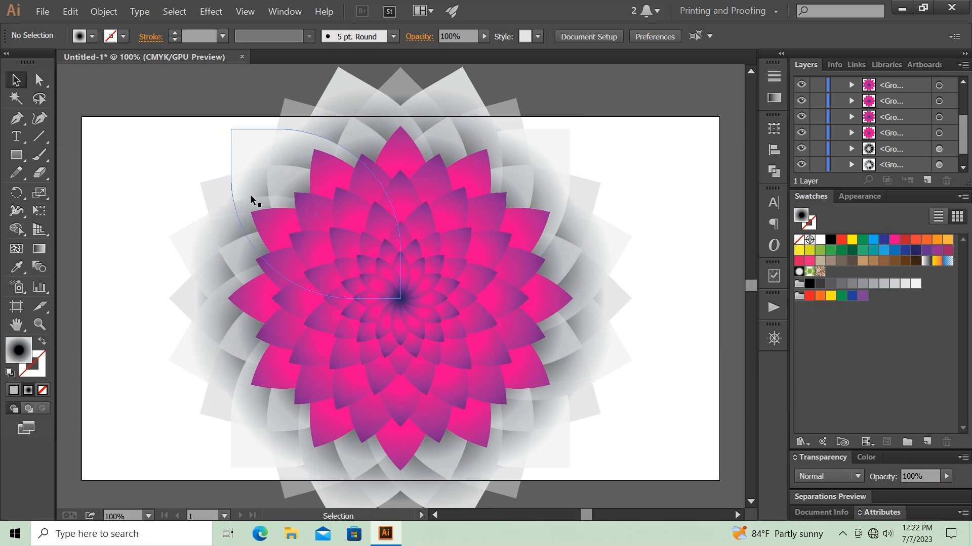
{"action": "left_click", "coordinate": [294, 180]}
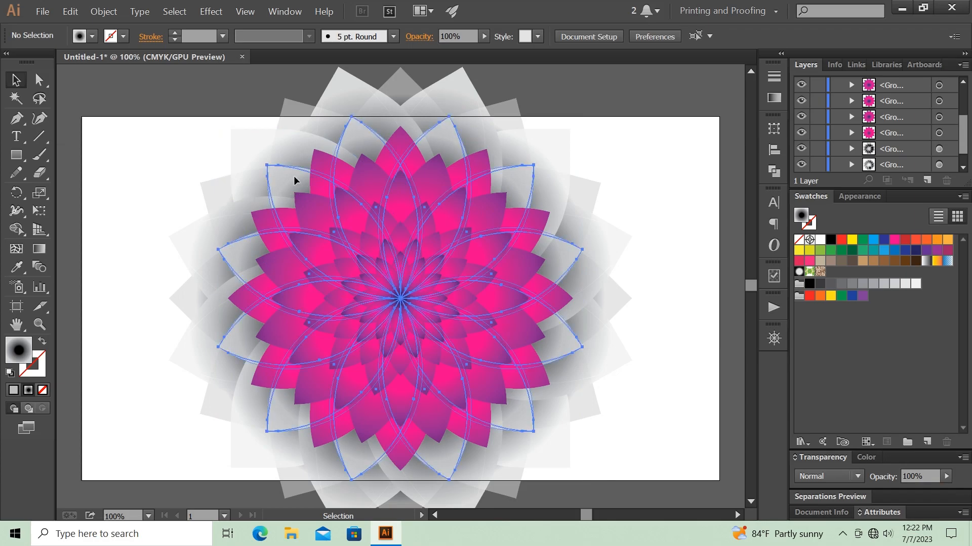
{"action": "left_click", "coordinate": [734, 212]}
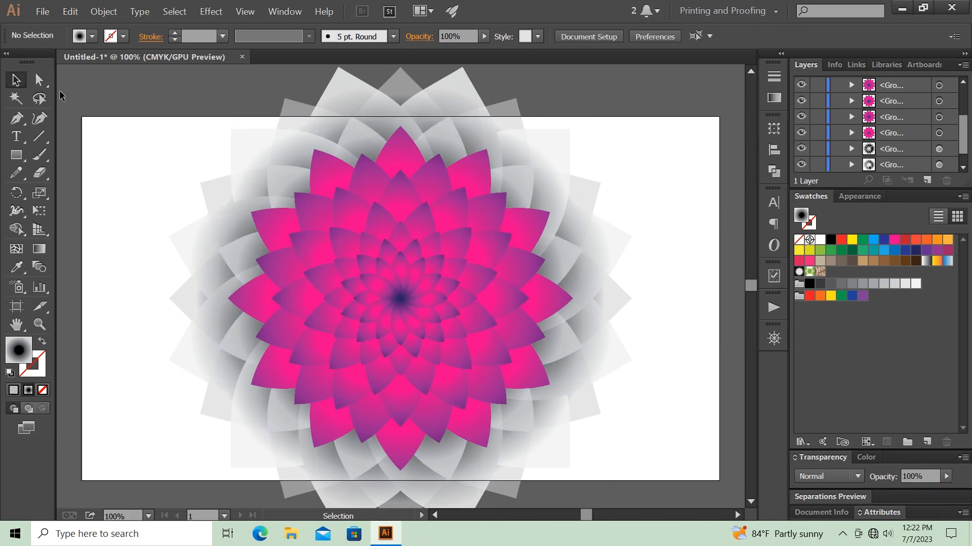
{"action": "left_click_drag", "start_coordinate": [173, 118], "coordinate": [578, 427]}
{"action": "right_click", "coordinate": [315, 206]}
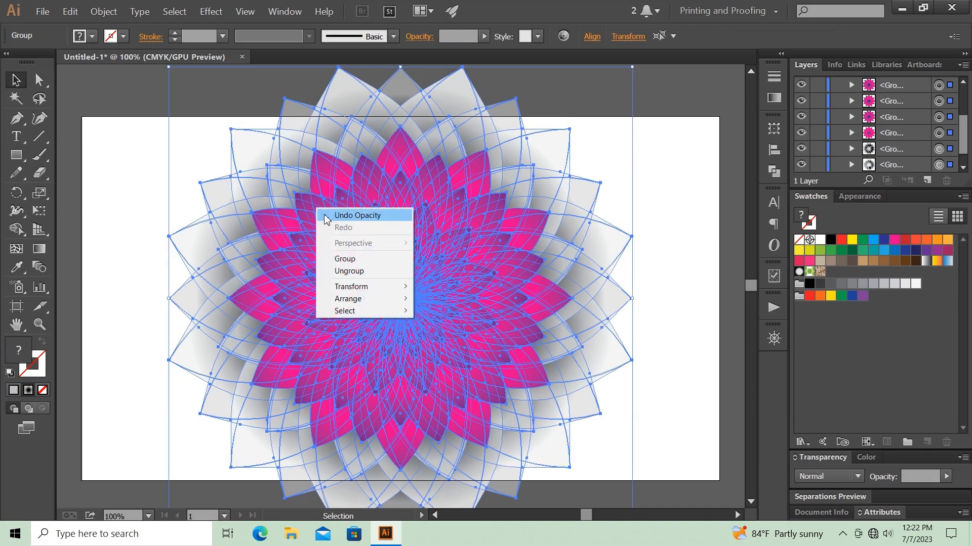
{"action": "left_click", "coordinate": [350, 259]}
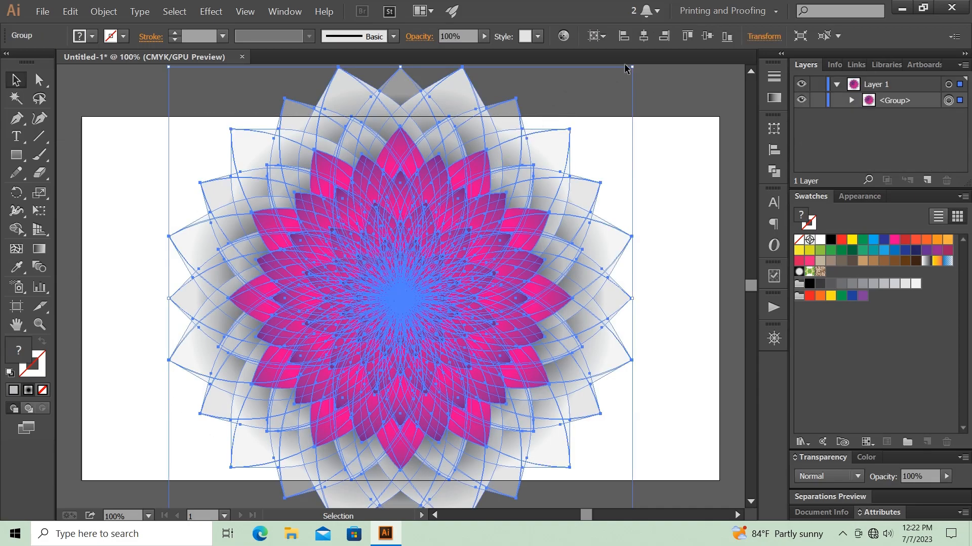
{"action": "left_click_drag", "start_coordinate": [631, 67], "coordinate": [575, 96]}
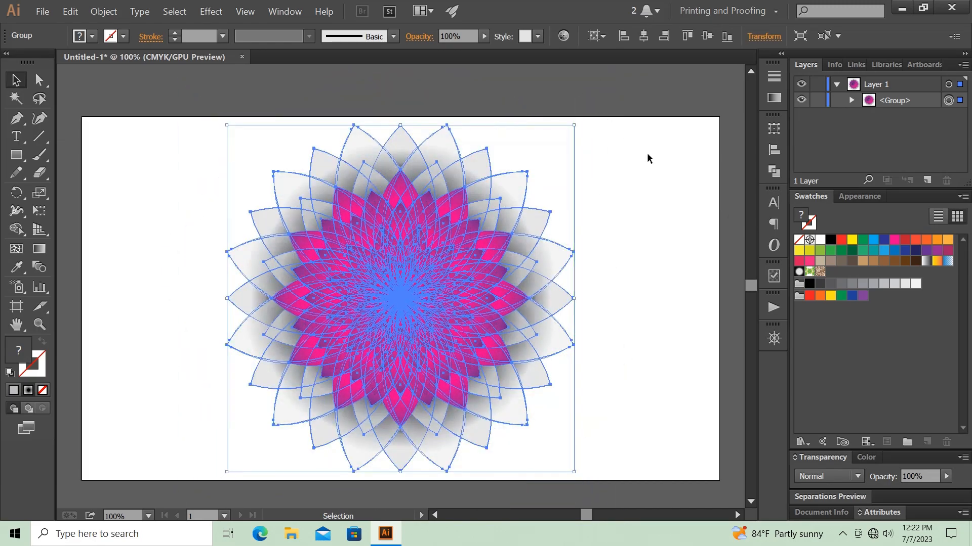
{"action": "left_click", "coordinate": [651, 162]}
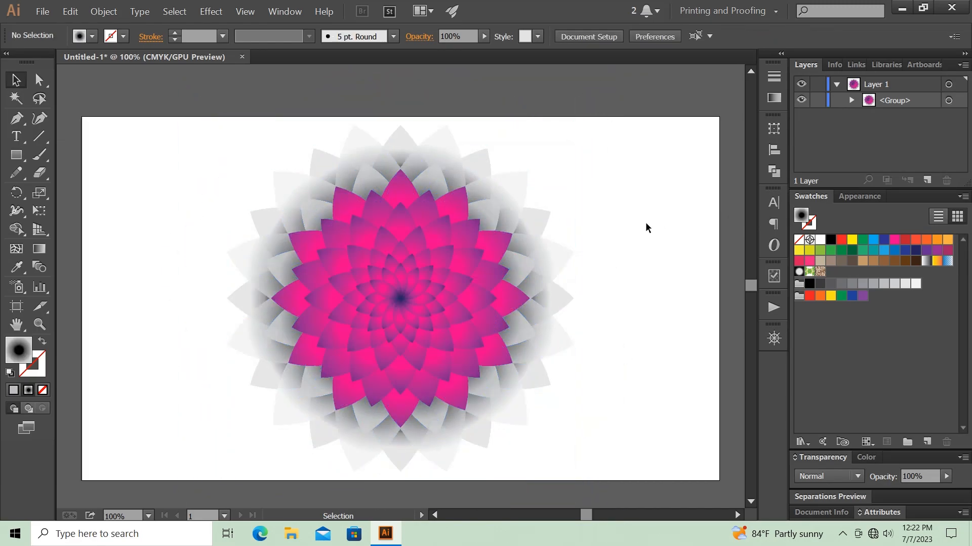
Ungroup the scaled flower into its separate petal rings.
{"action": "left_click", "coordinate": [568, 298]}
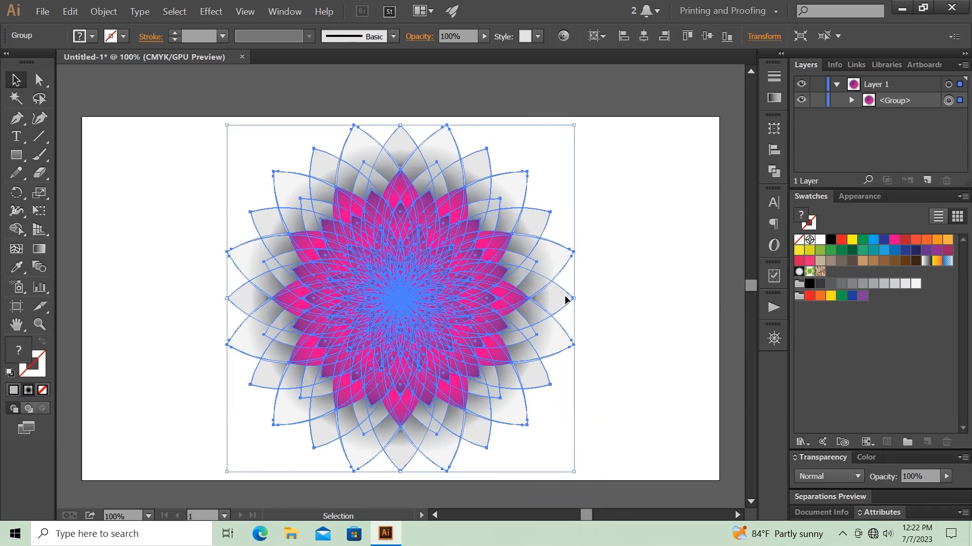
{"action": "right_click", "coordinate": [567, 298]}
{"action": "left_click", "coordinate": [597, 360]}
Move the outer gradient stop of the rearmost grey flower, the one at 53% opacity, to 100%.
{"action": "left_click", "coordinate": [561, 299]}
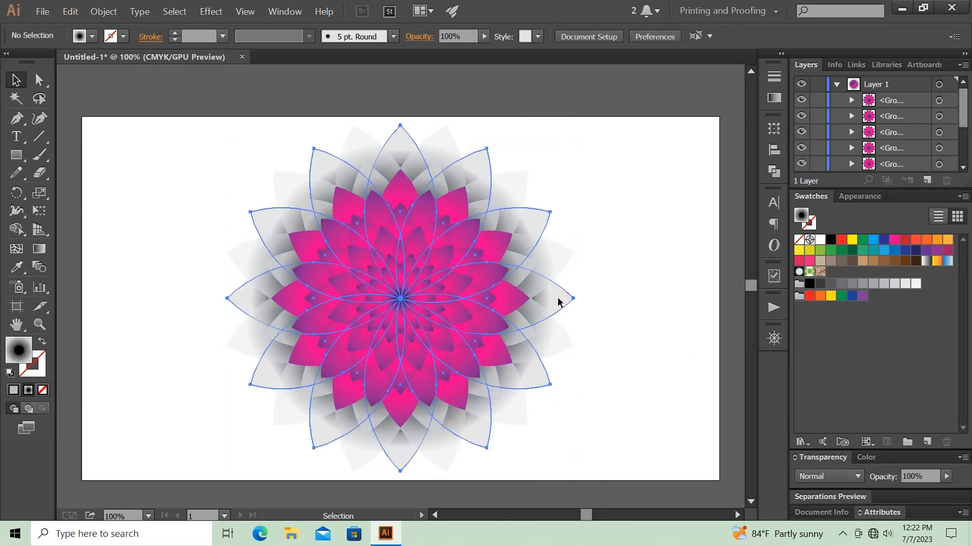
{"action": "left_click", "coordinate": [774, 98]}
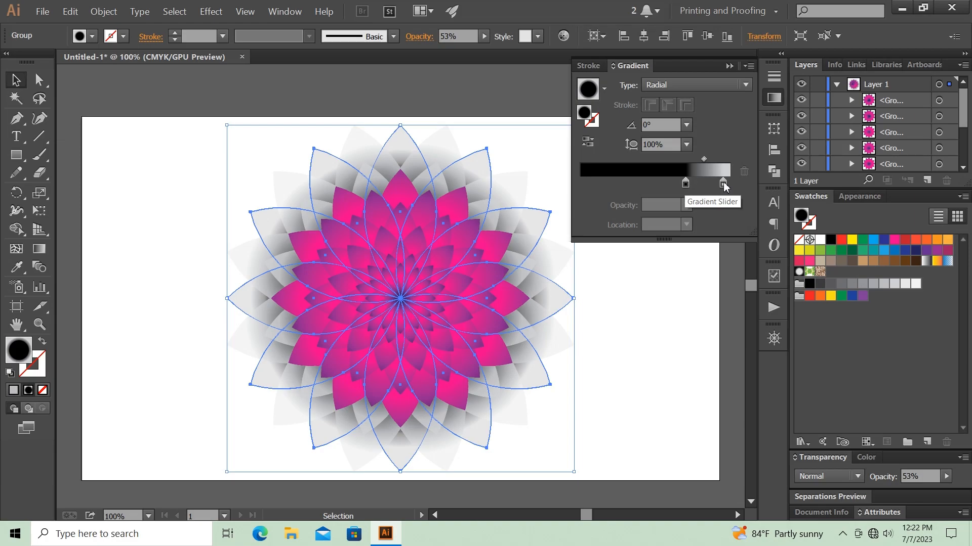
{"action": "left_click", "coordinate": [729, 183]}
{"action": "left_click", "coordinate": [622, 277]}
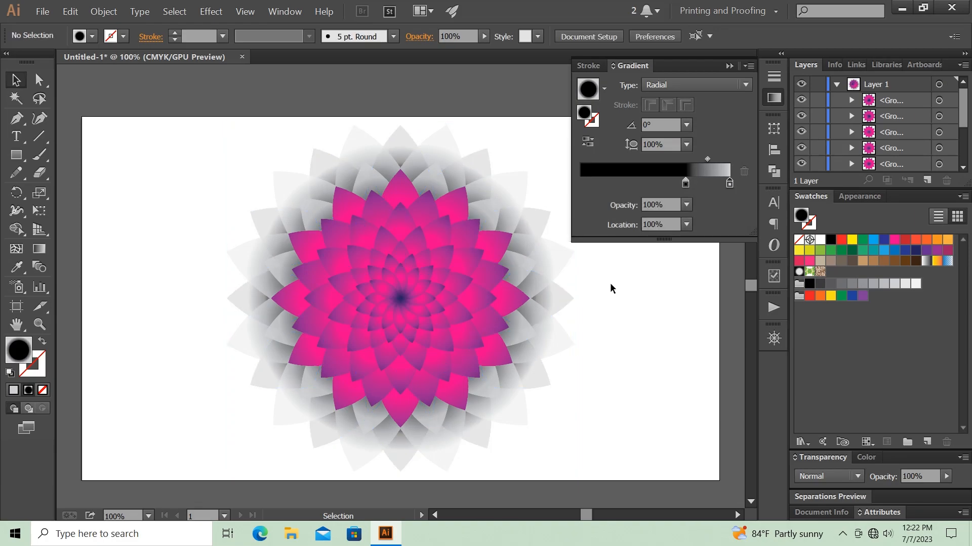
Move the black gradient stop of the rearmost grey flower inward to 55%.
{"action": "left_click", "coordinate": [546, 221]}
{"action": "left_click_drag", "start_coordinate": [685, 183], "coordinate": [671, 183]}
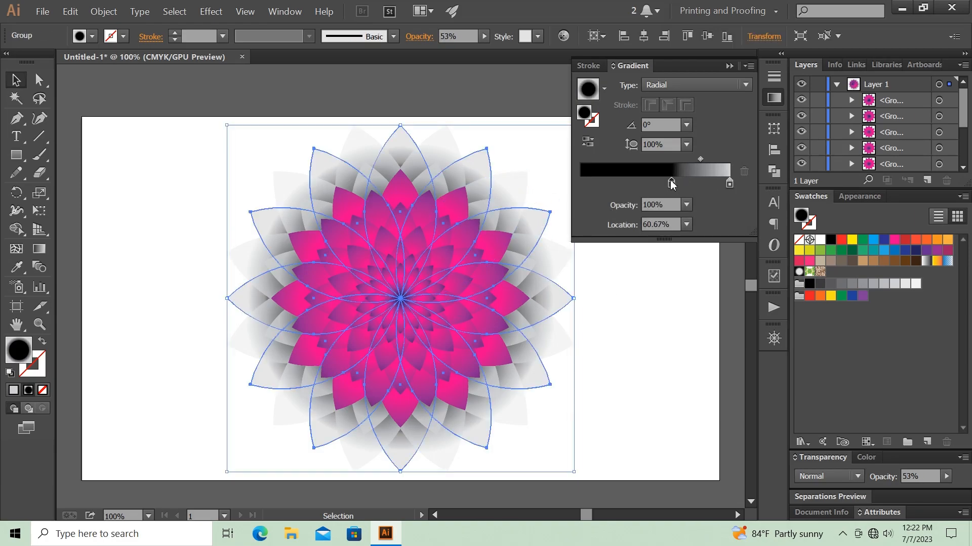
{"action": "left_click", "coordinate": [649, 276]}
{"action": "left_click", "coordinate": [567, 299]}
{"action": "left_click_drag", "start_coordinate": [671, 183], "coordinate": [663, 185]}
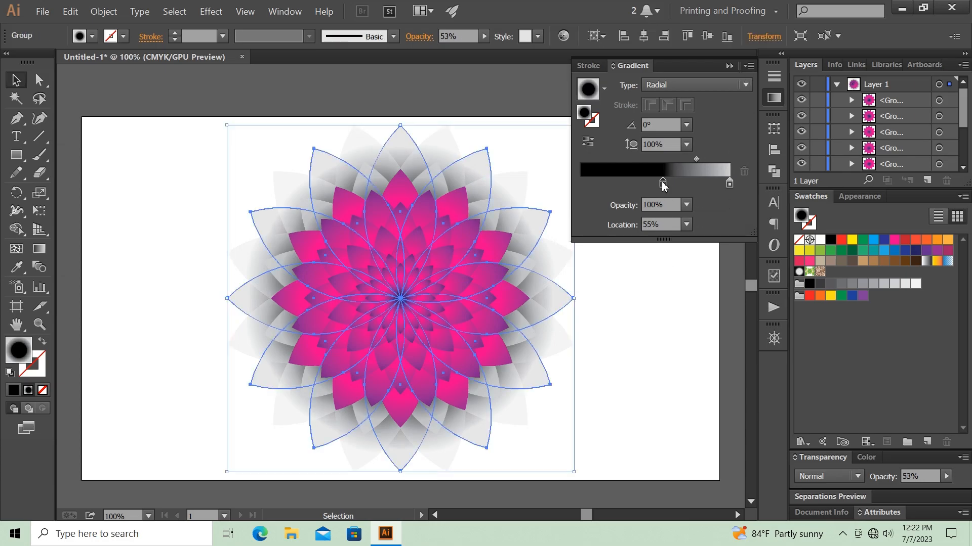
{"action": "left_click", "coordinate": [697, 159]}
{"action": "left_click", "coordinate": [672, 299]}
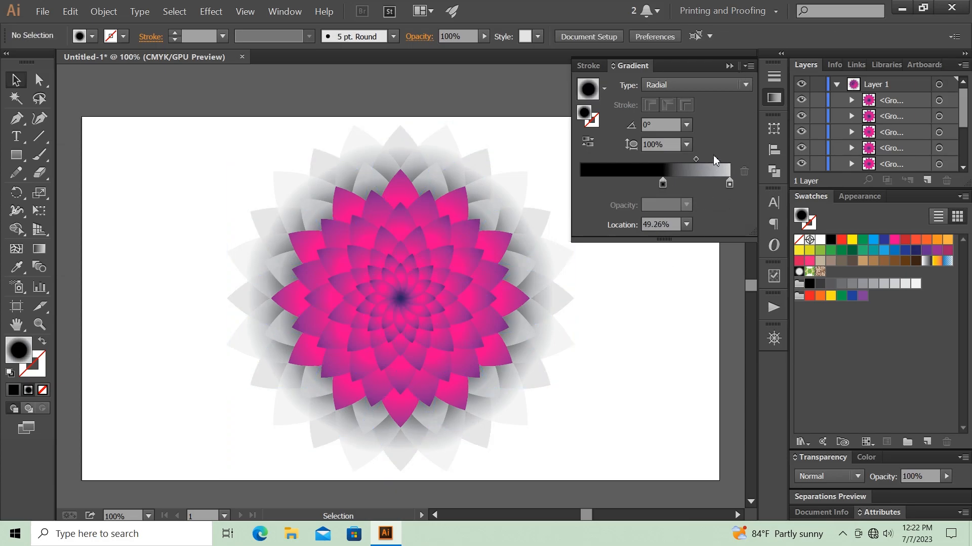
Close the gradient settings and group all the petal rings into one flower group again.
{"action": "left_click", "coordinate": [729, 66]}
{"action": "left_click_drag", "start_coordinate": [223, 143], "coordinate": [367, 262]}
{"action": "right_click", "coordinate": [368, 261]}
{"action": "left_click", "coordinate": [409, 309]}
{"action": "left_click", "coordinate": [639, 261]}
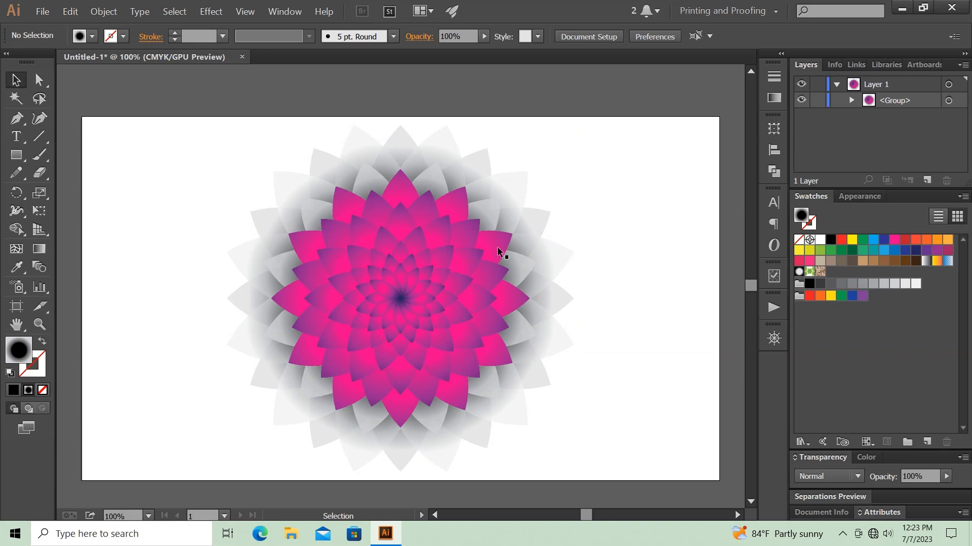
Fit the artboard in the window to view the whole flower with nothing selected.
{"action": "left_click", "coordinate": [403, 235]}
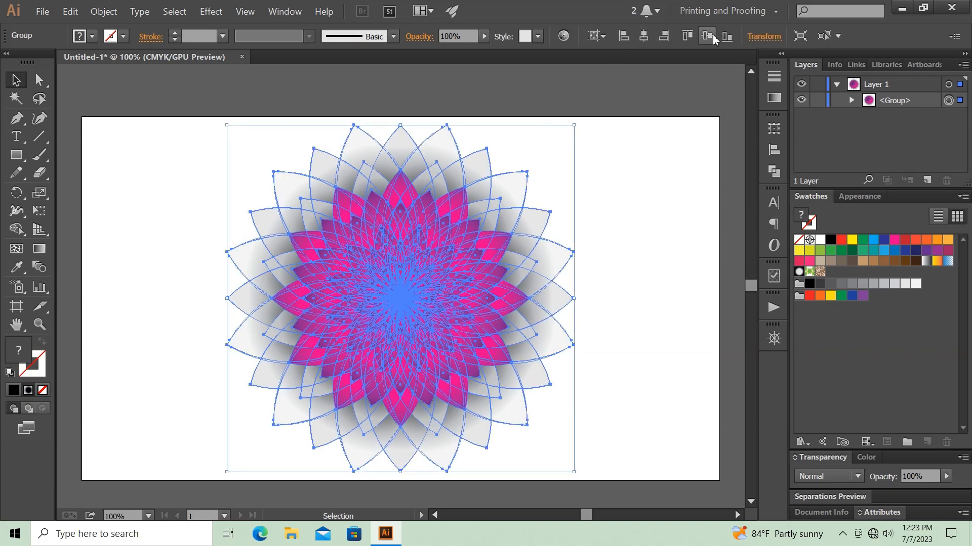
{"action": "left_click", "coordinate": [671, 271]}
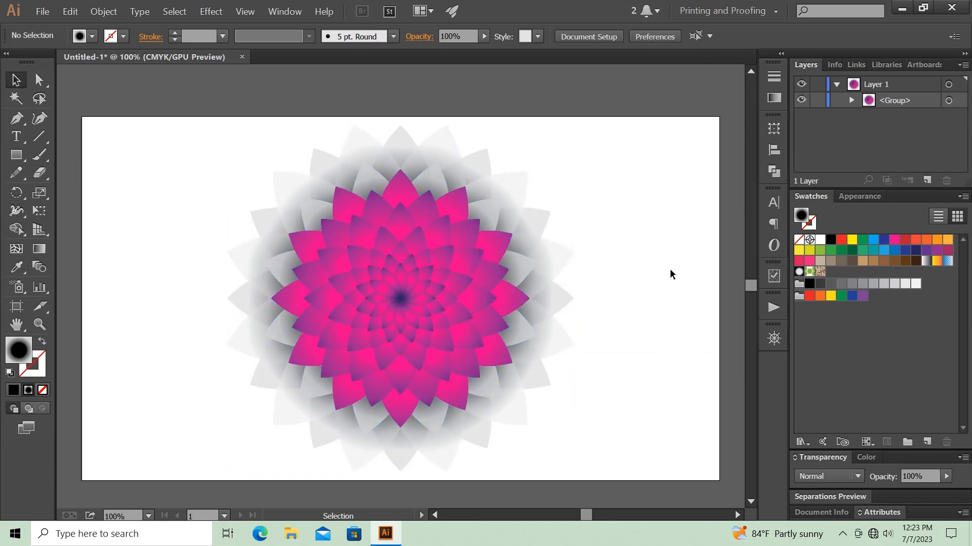
{"action": "key", "text": "ctrl+0"}
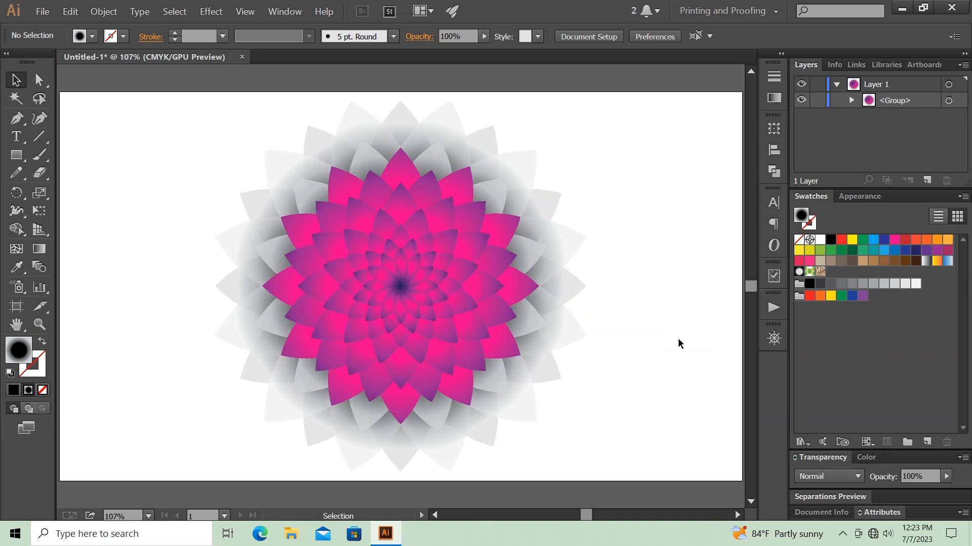